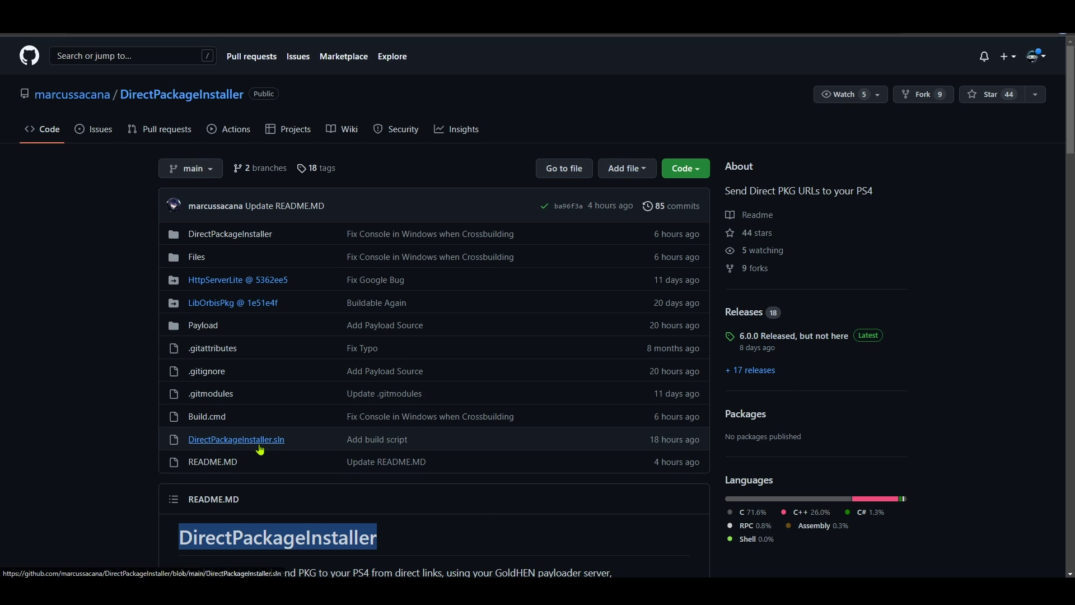
- Scroll through the DirectPackageInstaller README's features, supported hostings and How to Install sections
scroll(269, 446, "down", 3)
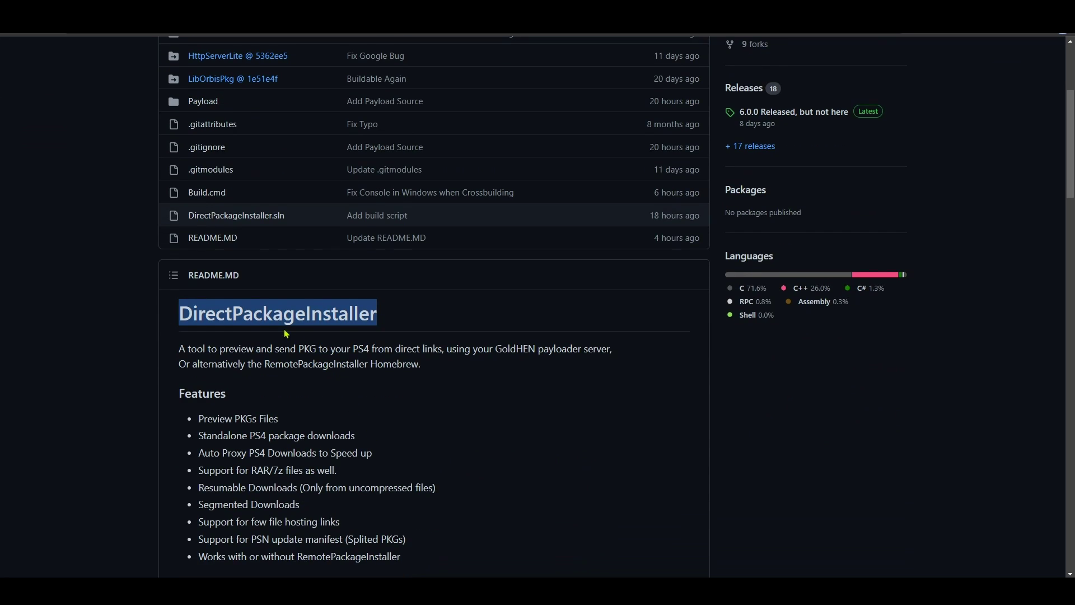
scroll(447, 378, "down", 3)
scroll(447, 378, "down", 6)
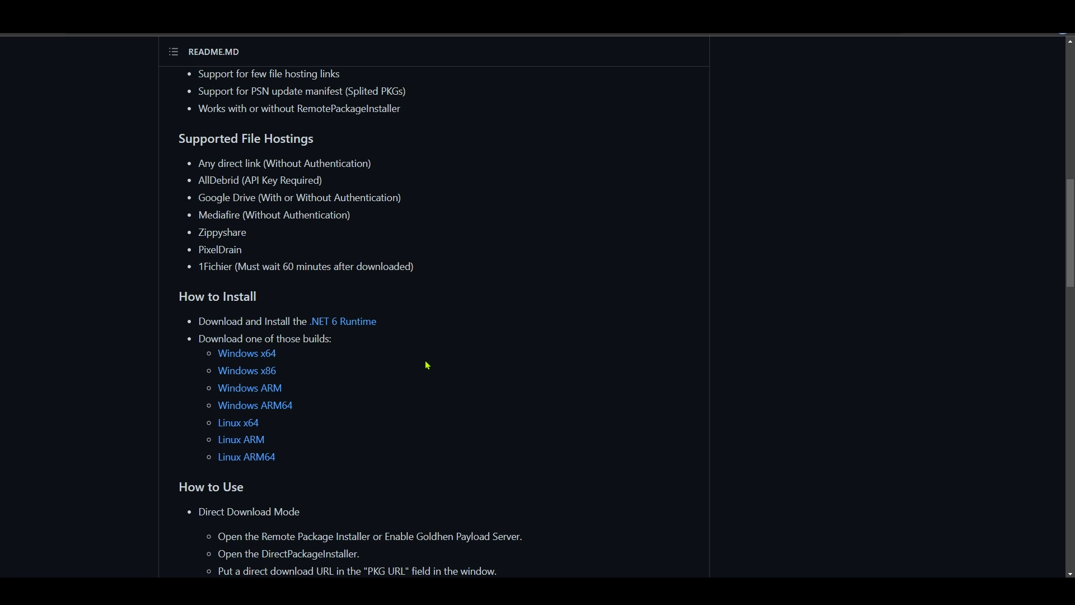
scroll(428, 365, "up", 3)
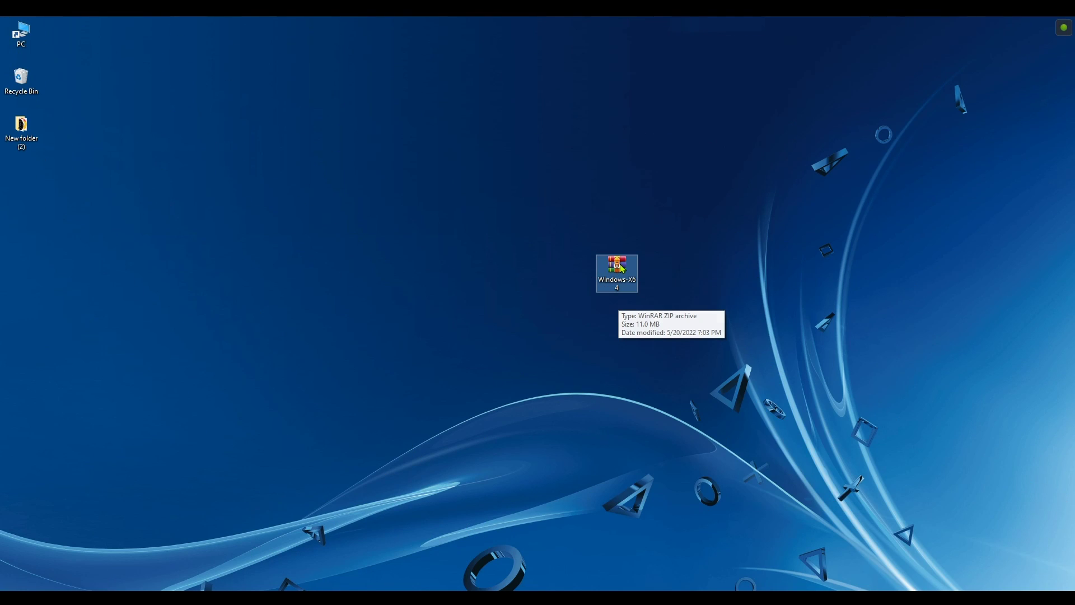
- Extract the downloaded Windows-X64 archive into its current folder
right_click(619, 265)
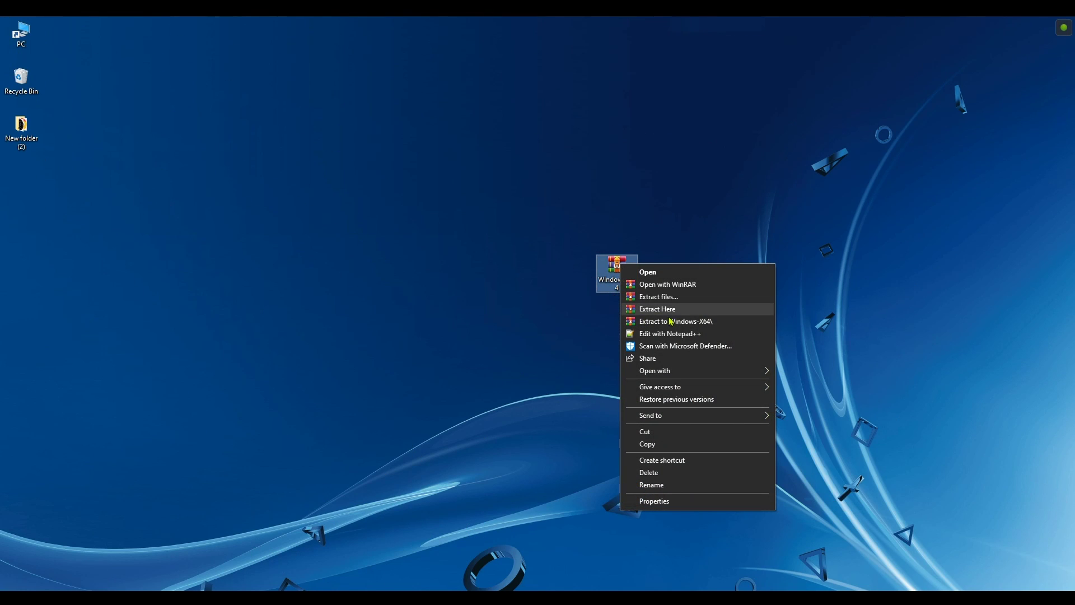
left_click(715, 322)
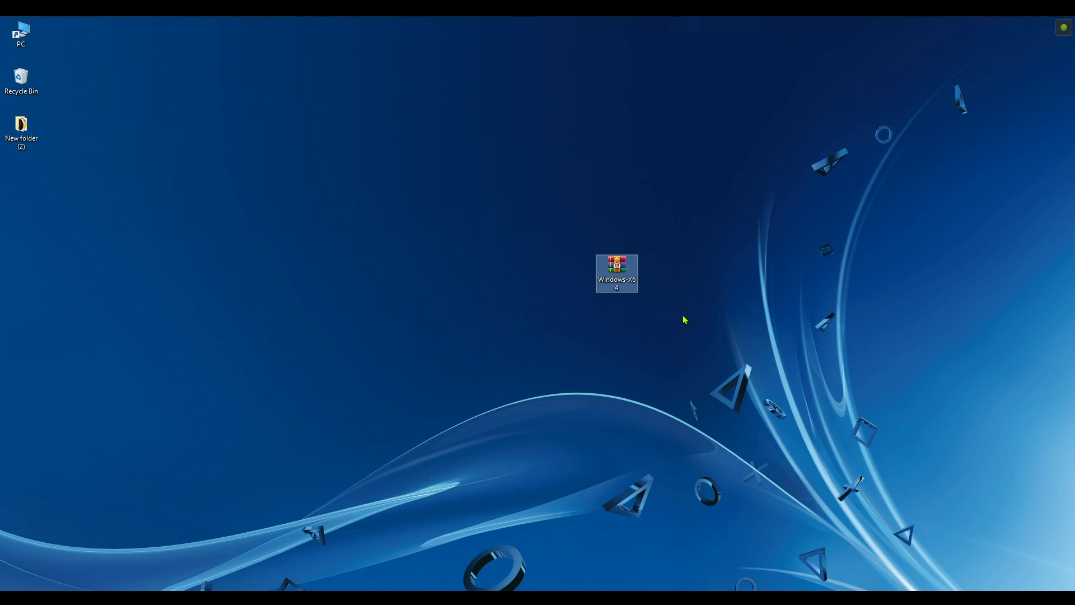
left_click_drag(21, 178, 567, 297)
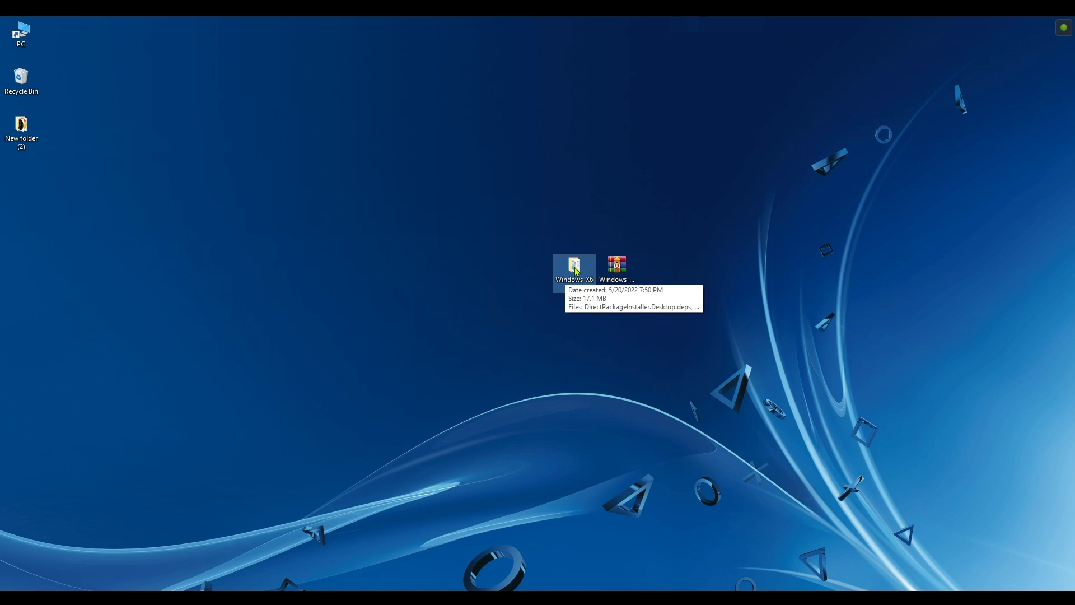
- Launch DirectPackageInstaller.Desktop from Windows-X64, triggering the .NET Desktop Runtime 6.0.5 prompt
double_click(577, 272)
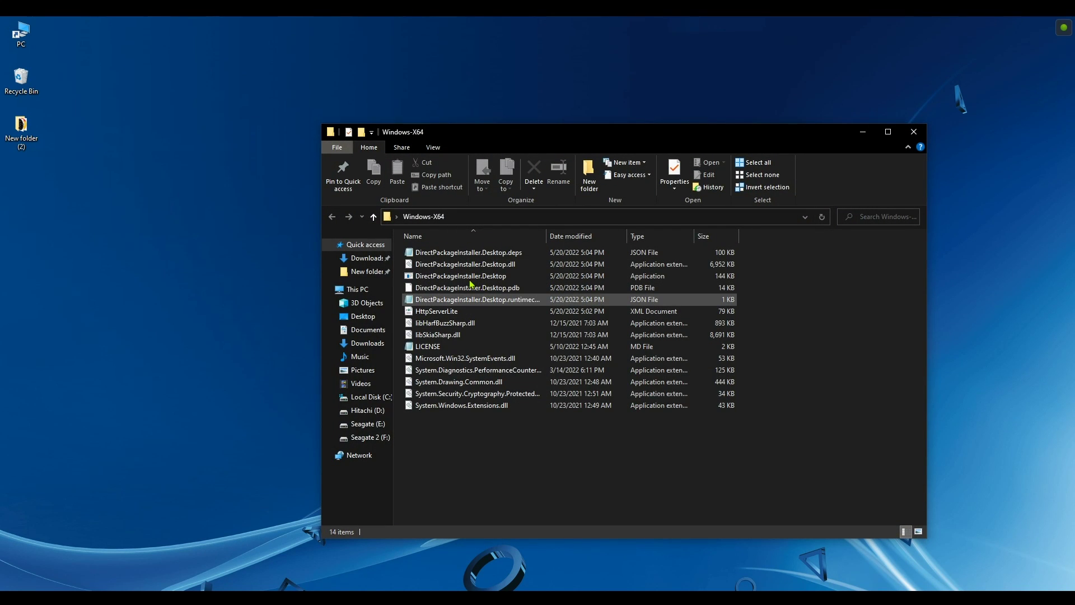
left_click(496, 278)
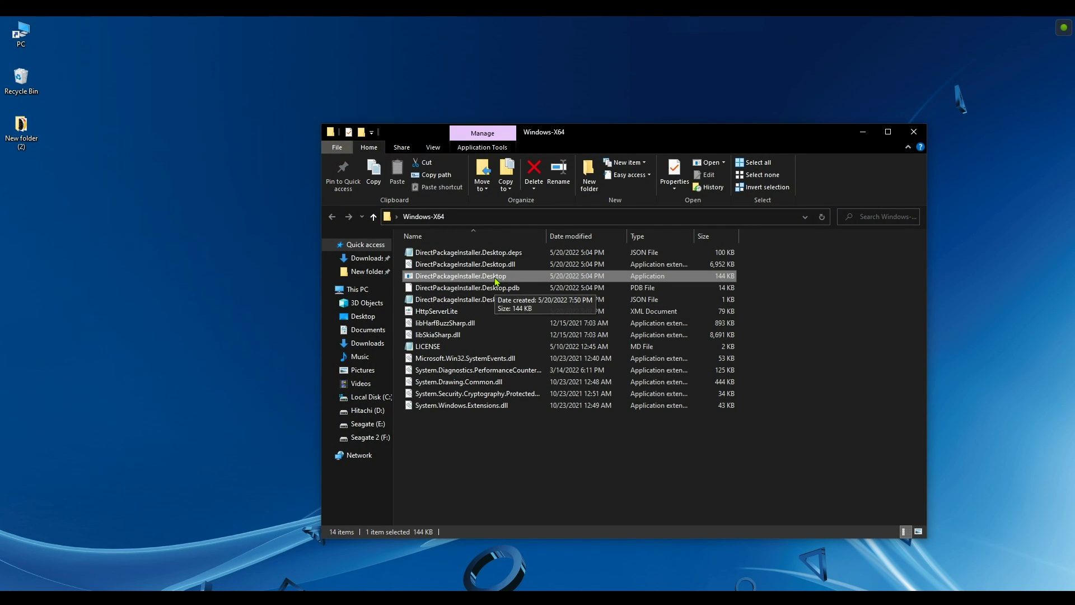
double_click(495, 277)
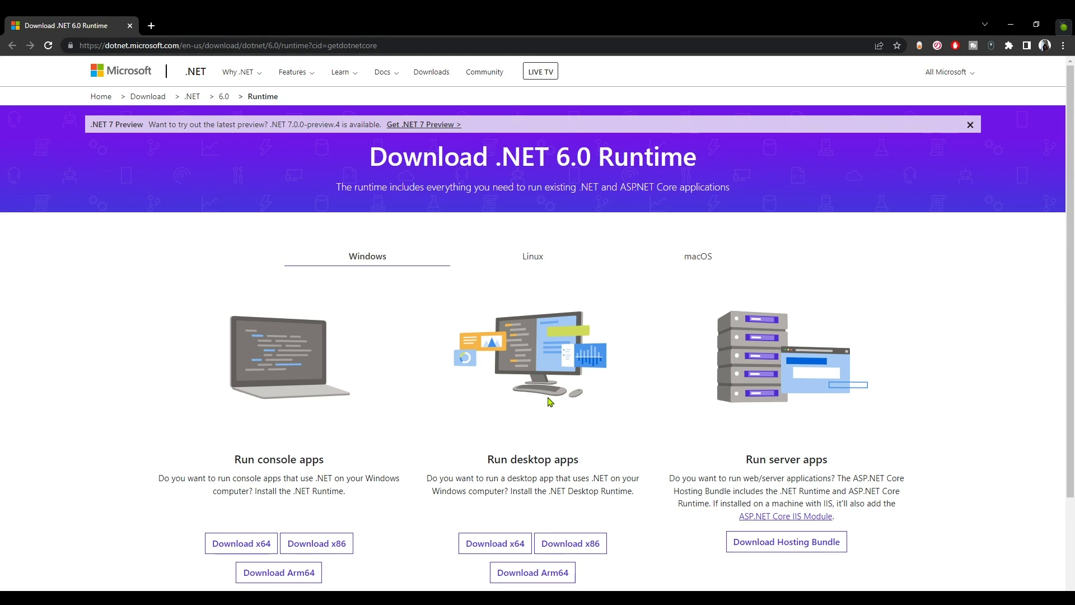
- Locate the Run console apps and Run desktop apps sections on the .NET 6.0 download page
scroll(398, 394, "down", 2)
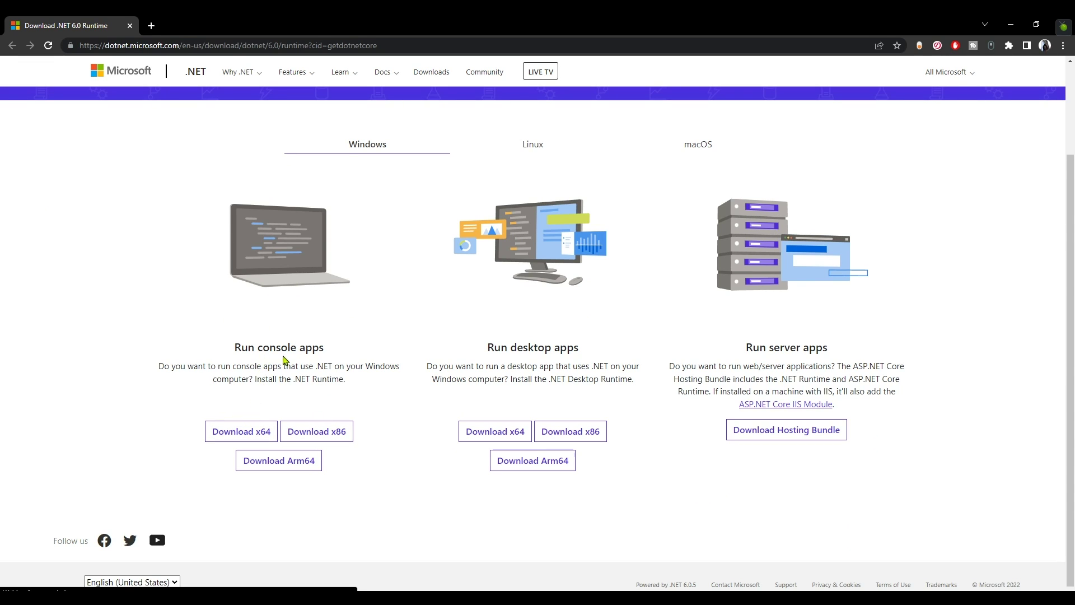
left_click_drag(332, 349, 255, 346)
left_click(518, 375)
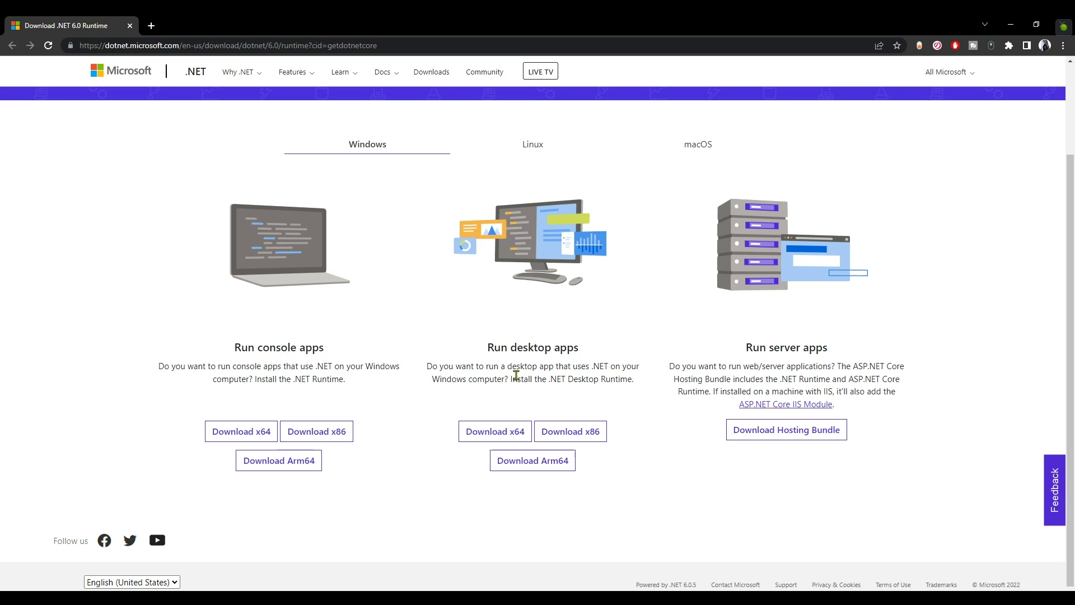
left_click_drag(581, 348, 516, 347)
left_click(215, 460)
left_click_drag(330, 349, 249, 348)
left_click_drag(580, 350, 485, 348)
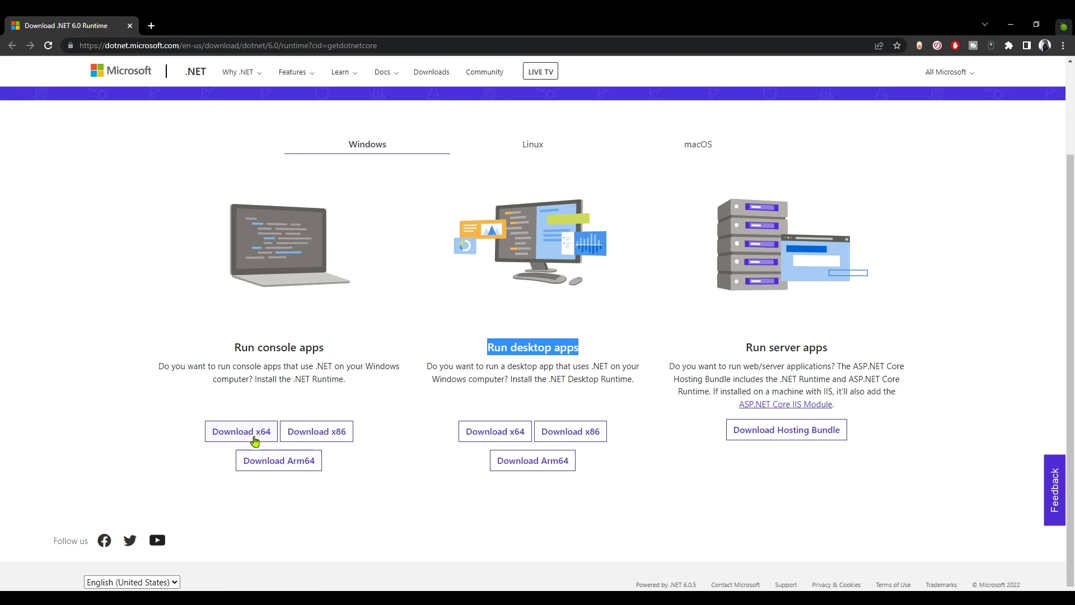
- Download the x64 .NET Runtime and .NET Desktop Runtime installers, copying the direct link
left_click(233, 434)
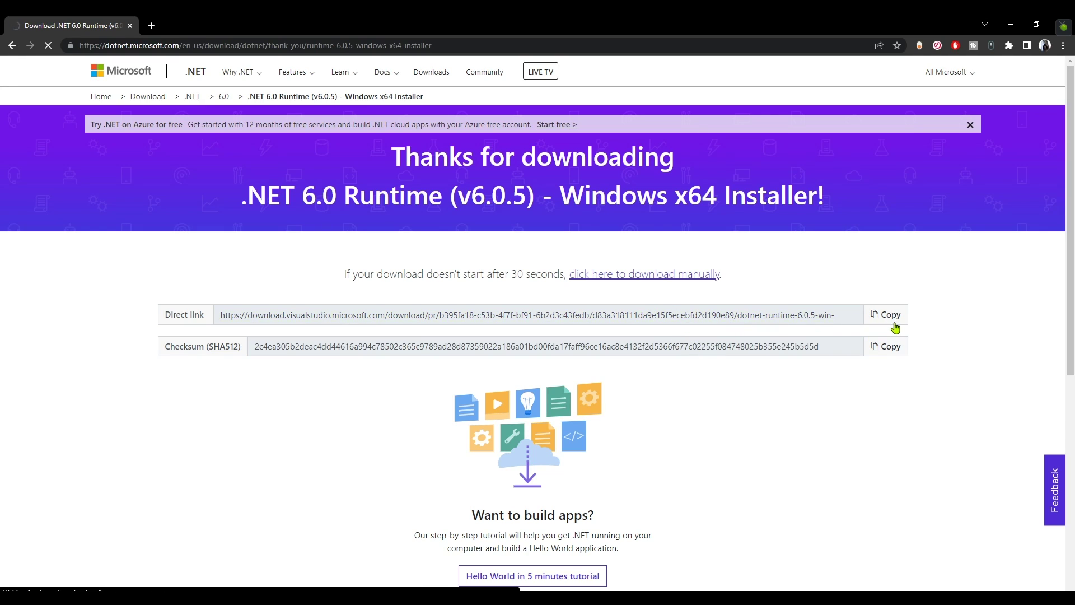
left_click(811, 315)
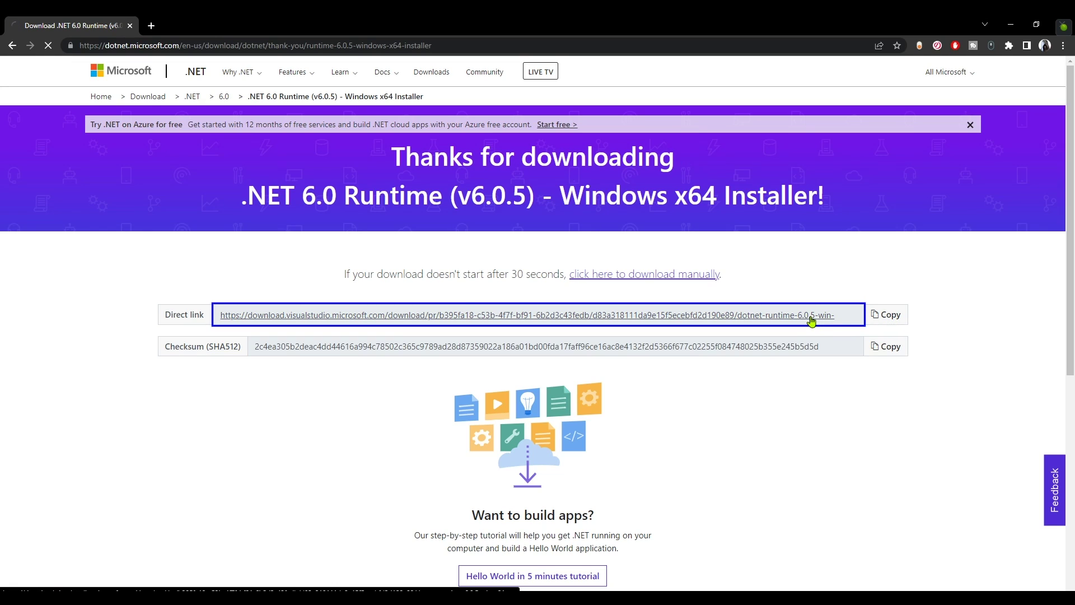
left_click(887, 315)
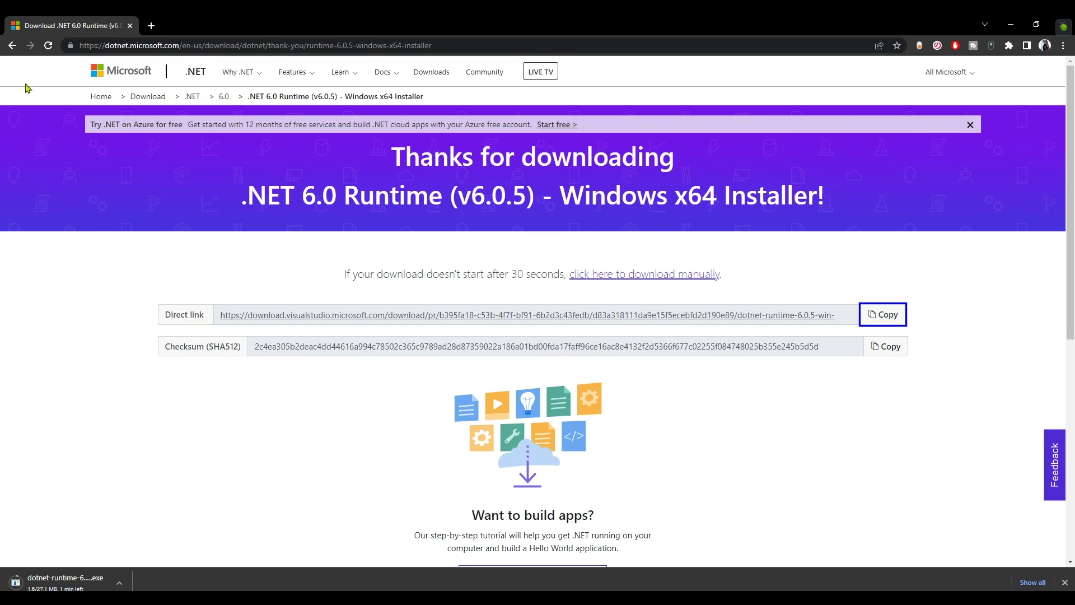
left_click(12, 46)
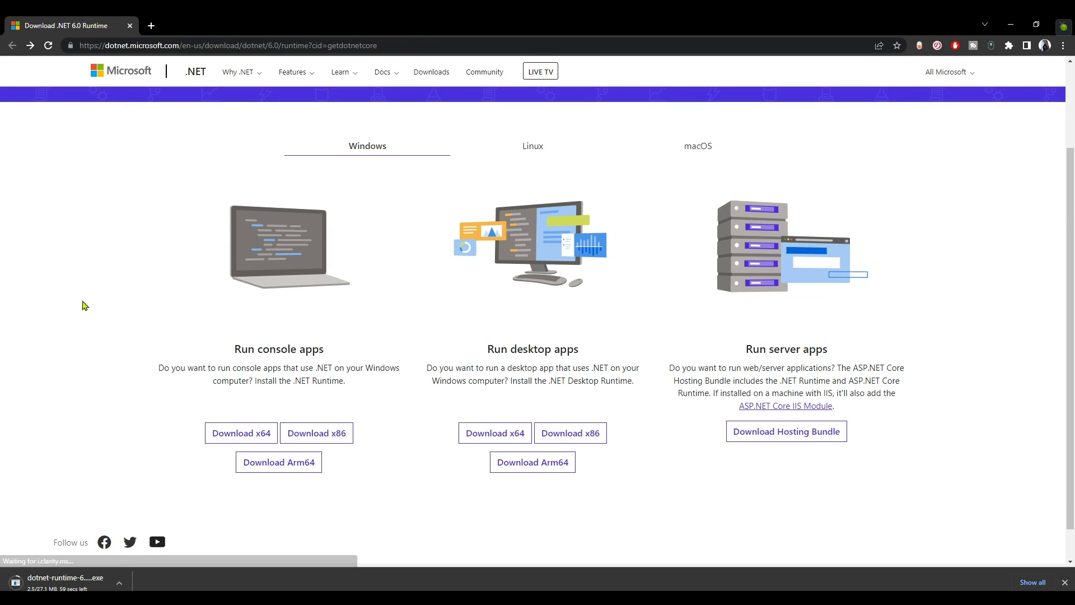
left_click(494, 433)
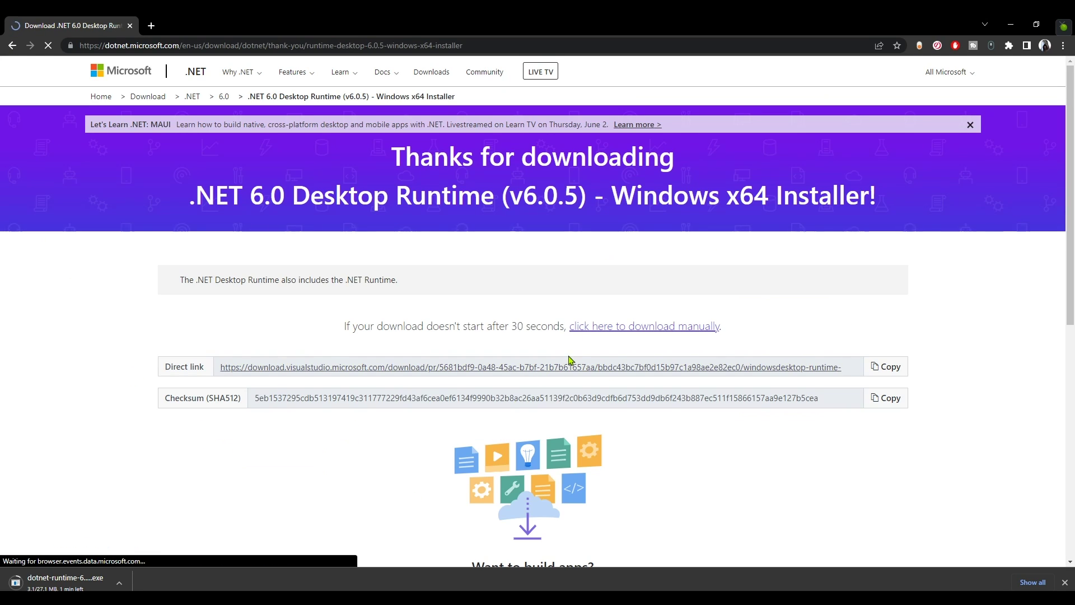
left_click(678, 372)
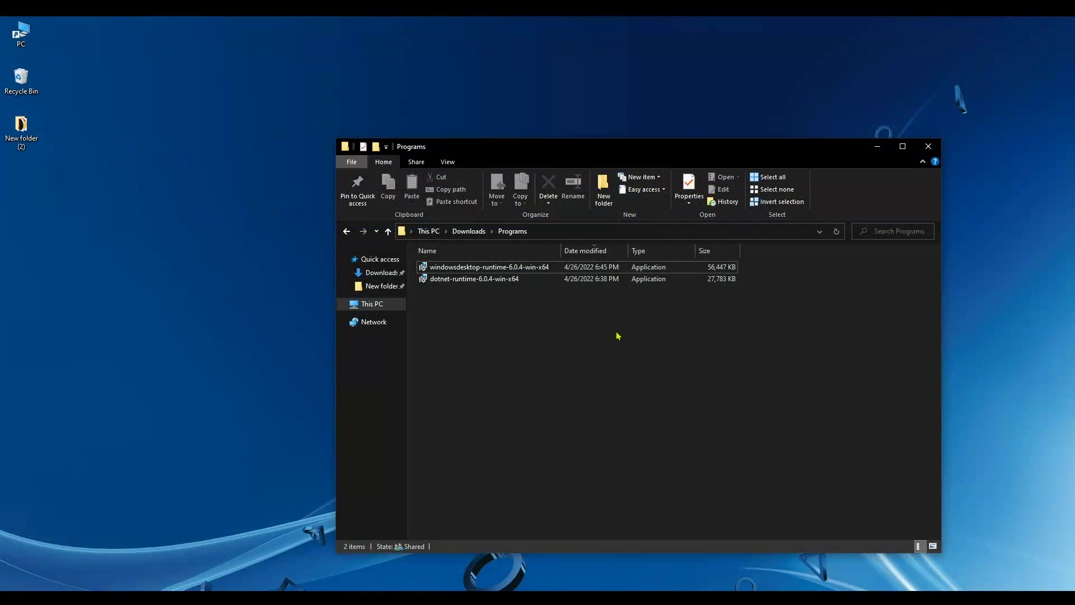
- Install .NET Runtime 6.0.4 from the dotnet-runtime-6.0.4-win-x64 installer
left_click(510, 280)
double_click(495, 280)
left_click(618, 424)
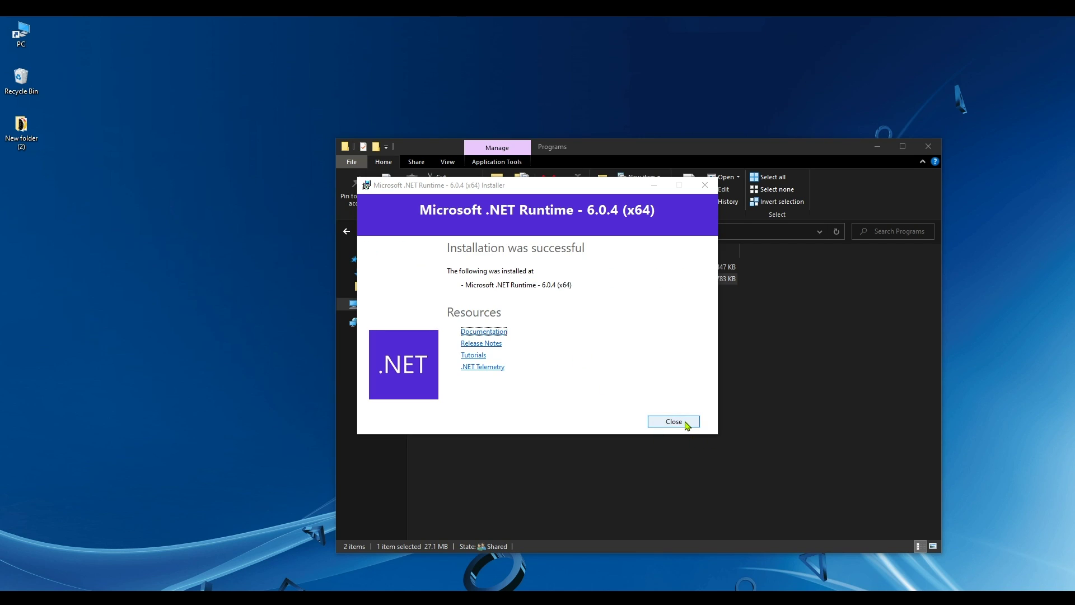
left_click(682, 423)
- Install Windows Desktop Runtime 6.0.4 (x64) from the windowsdesktop-runtime installer
double_click(513, 268)
left_click(616, 421)
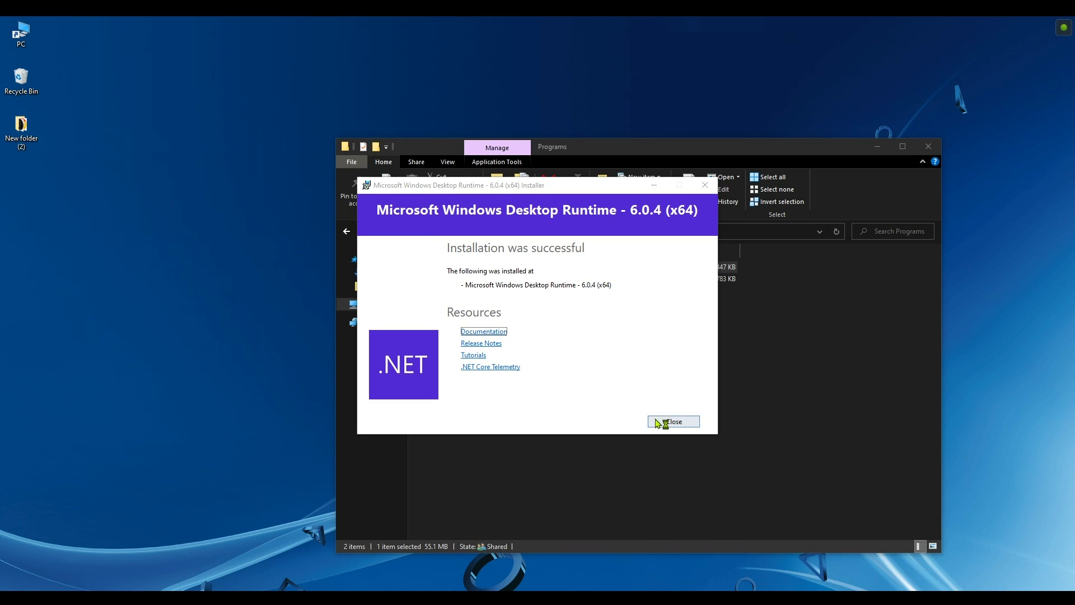
left_click(655, 422)
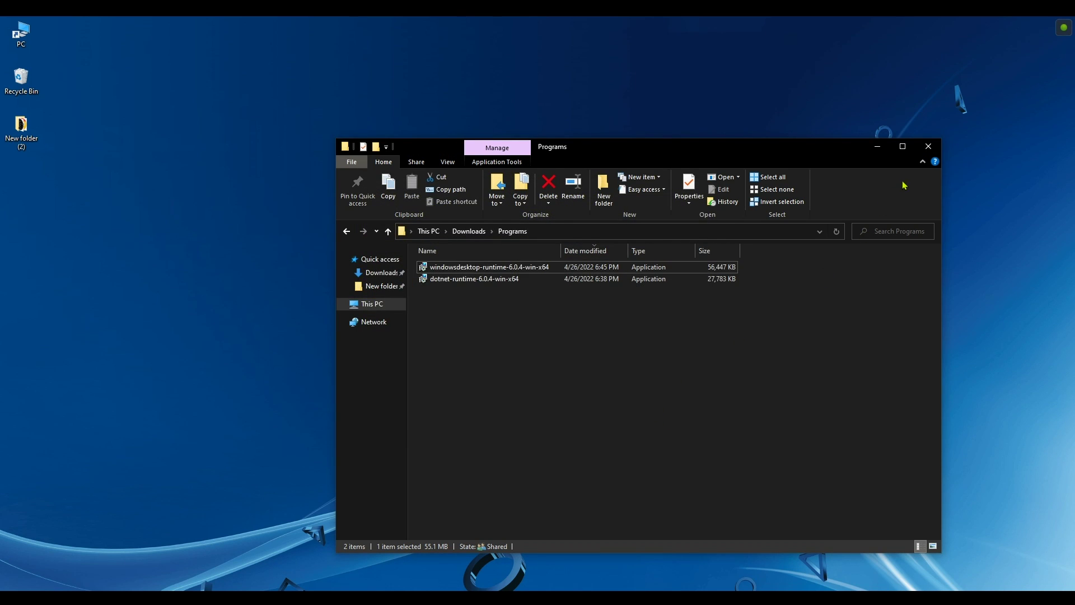
- Close Programs, relaunch DirectPackageInstaller.Desktop from Windows-X64 and dismiss its welcome notice
left_click(928, 147)
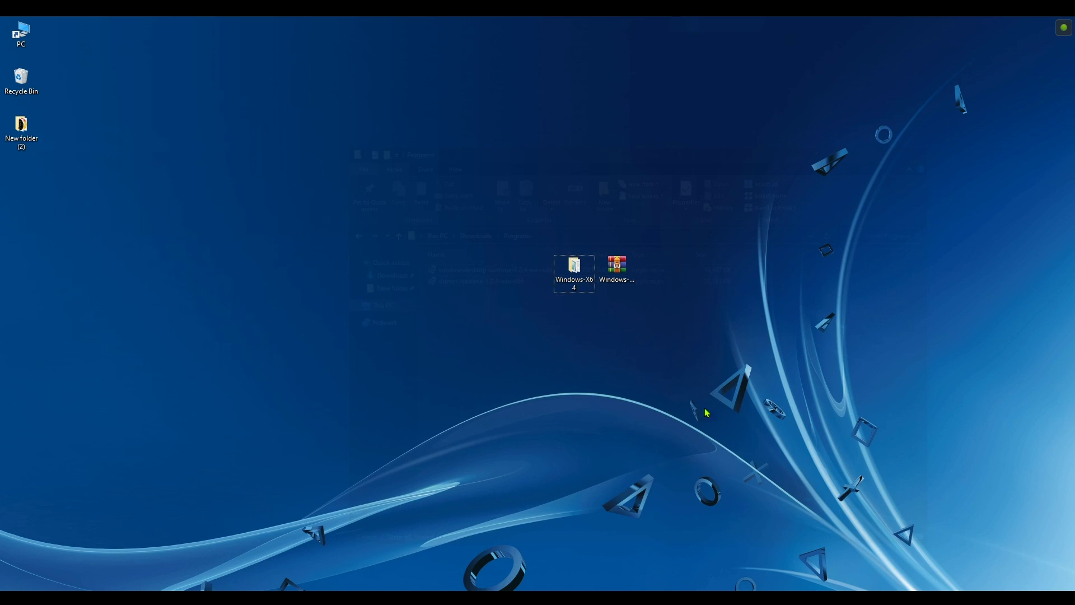
double_click(580, 274)
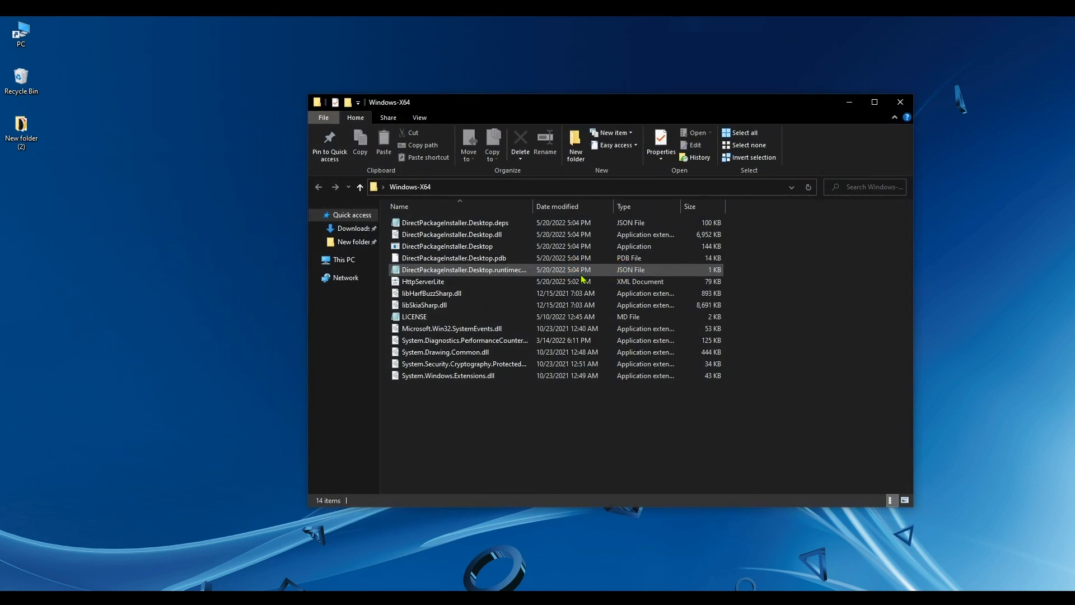
left_click(472, 250)
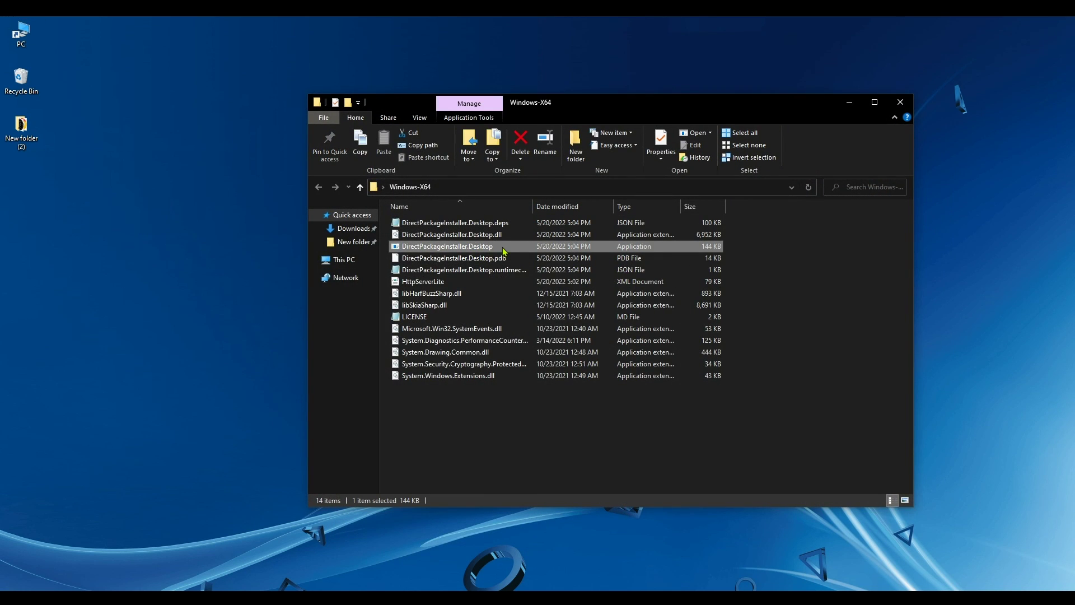
double_click(504, 246)
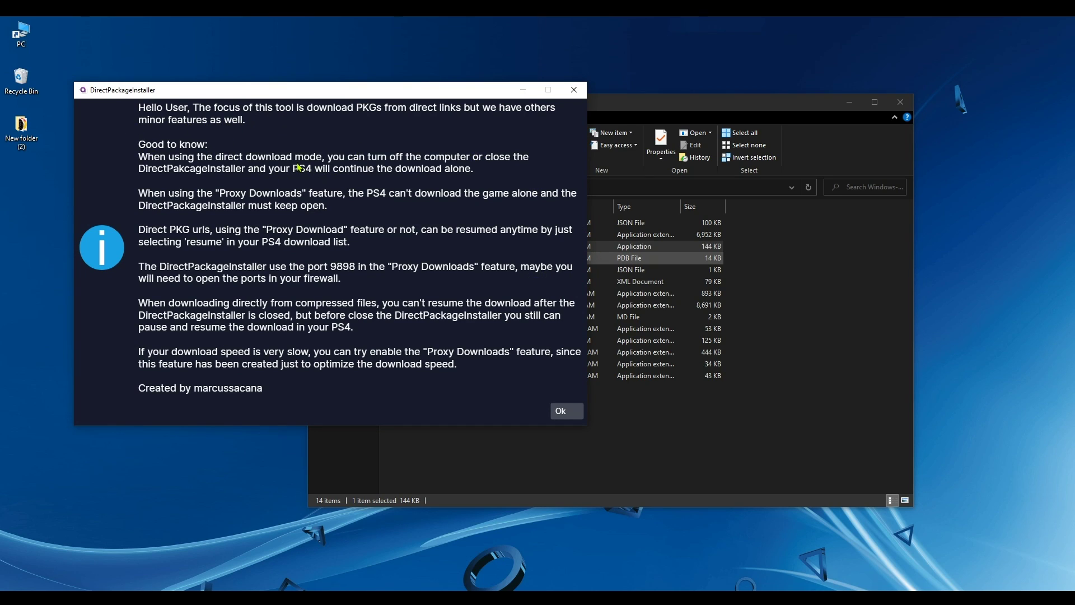
left_click(565, 413)
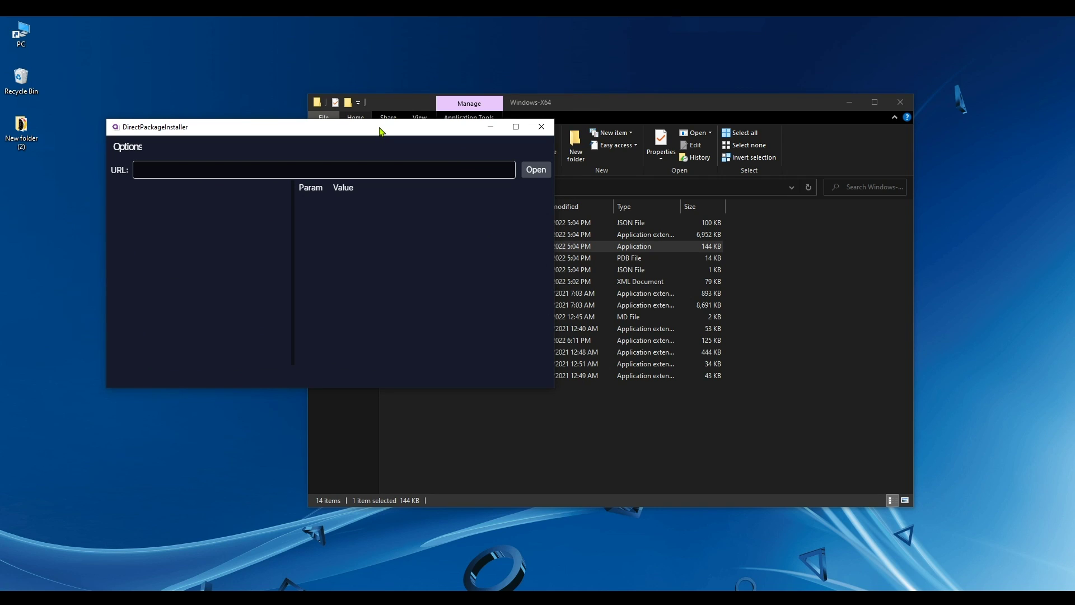
- Set PS4 IP to 192.168.1.15 and PC IP to 192.168.1.10 under Options > IP Address
left_click(849, 101)
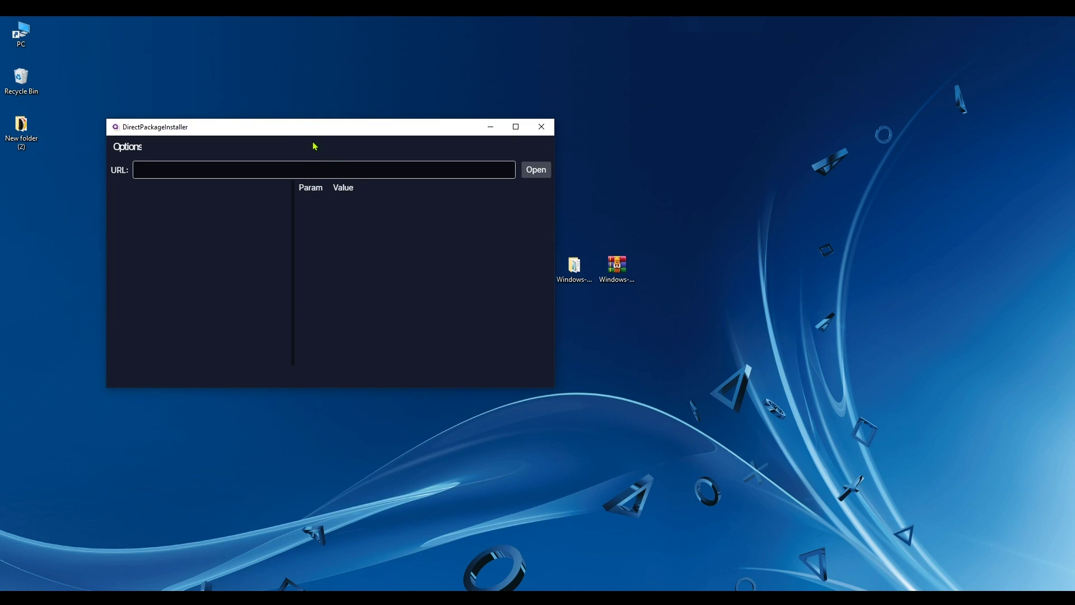
left_click_drag(308, 134, 580, 174)
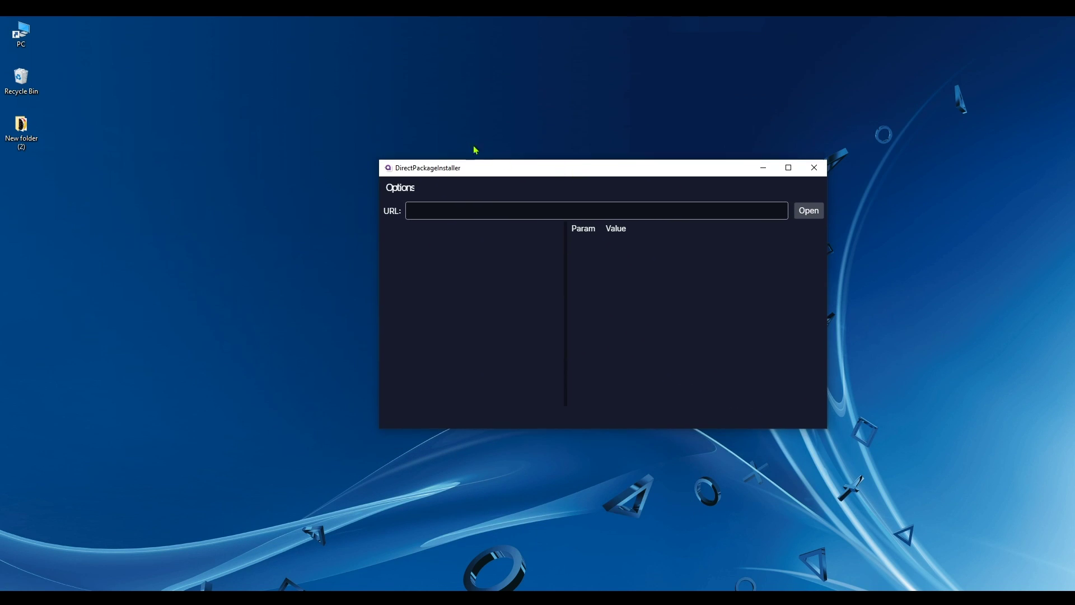
left_click(408, 191)
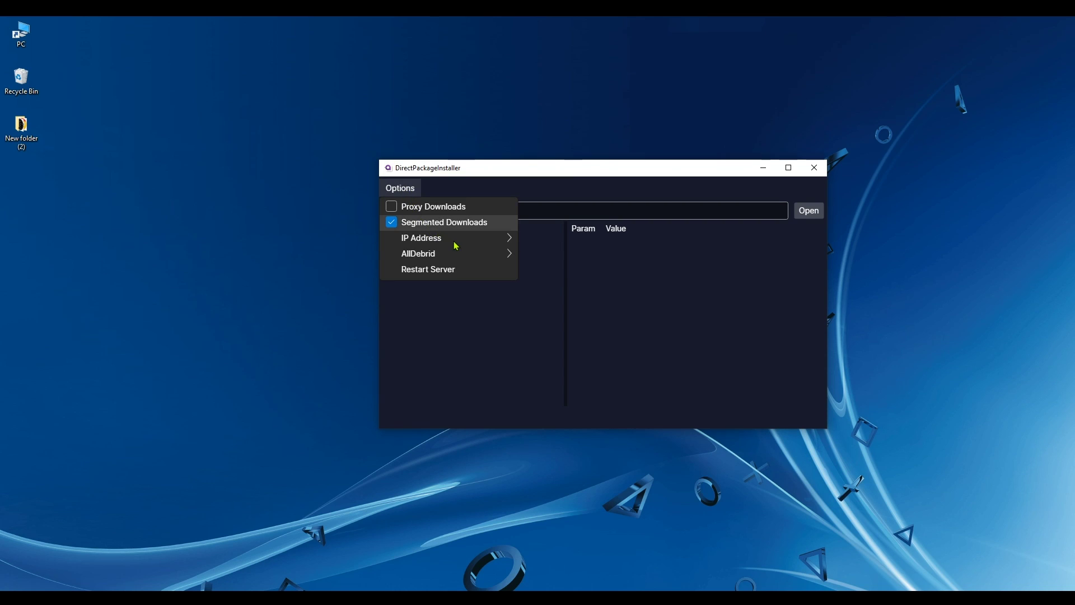
mouse_move(475, 242)
left_click(568, 242)
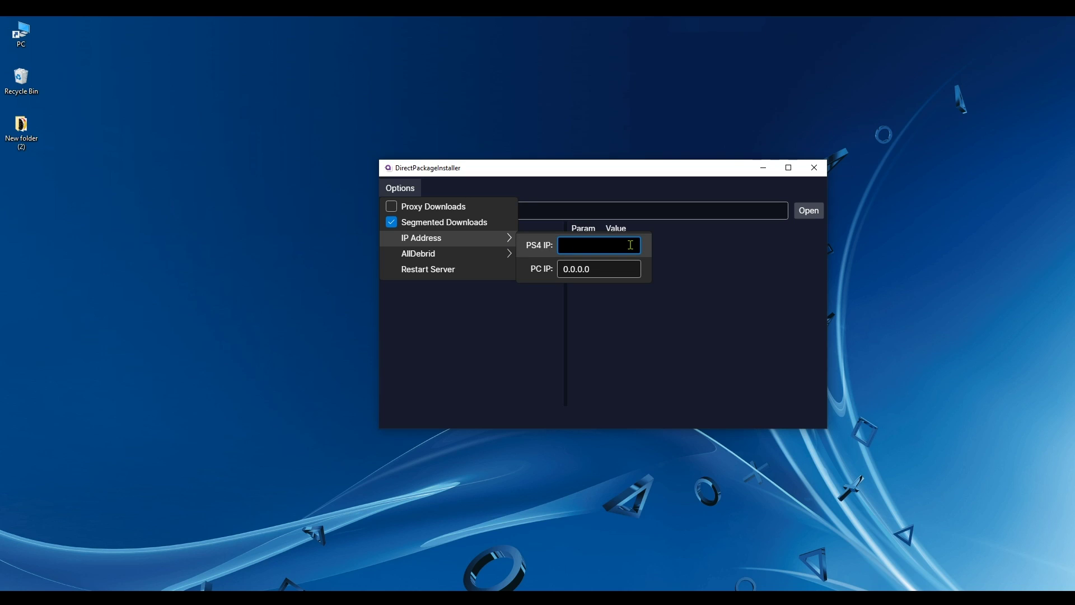
type("192.168.1.15")
left_click(591, 268)
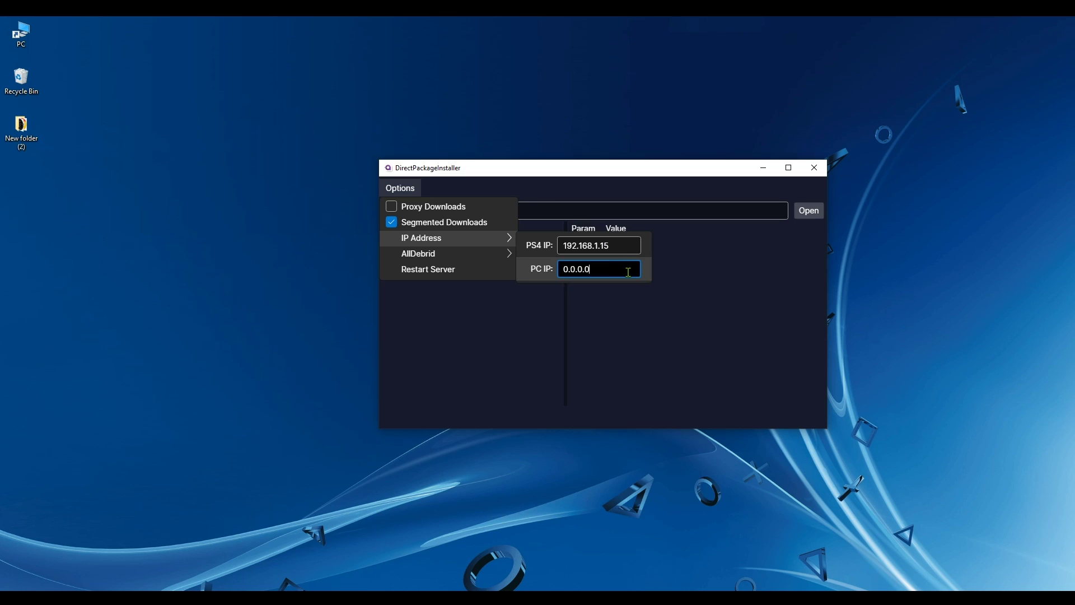
key("BackSpace")
key("BackSpace")
key("BackSpace")
key("BackSpace")
key("BackSpace")
key("BackSpace")
key("BackSpace")
type("192.168.1.10")
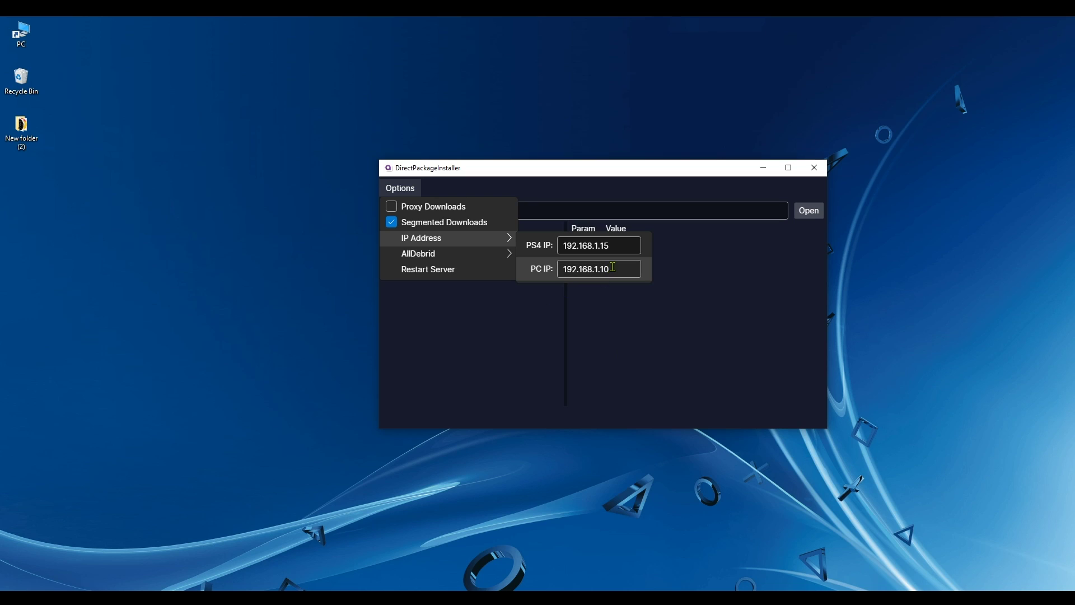
- Close the IP settings, reopening them once to verify both addresses
left_click(616, 314)
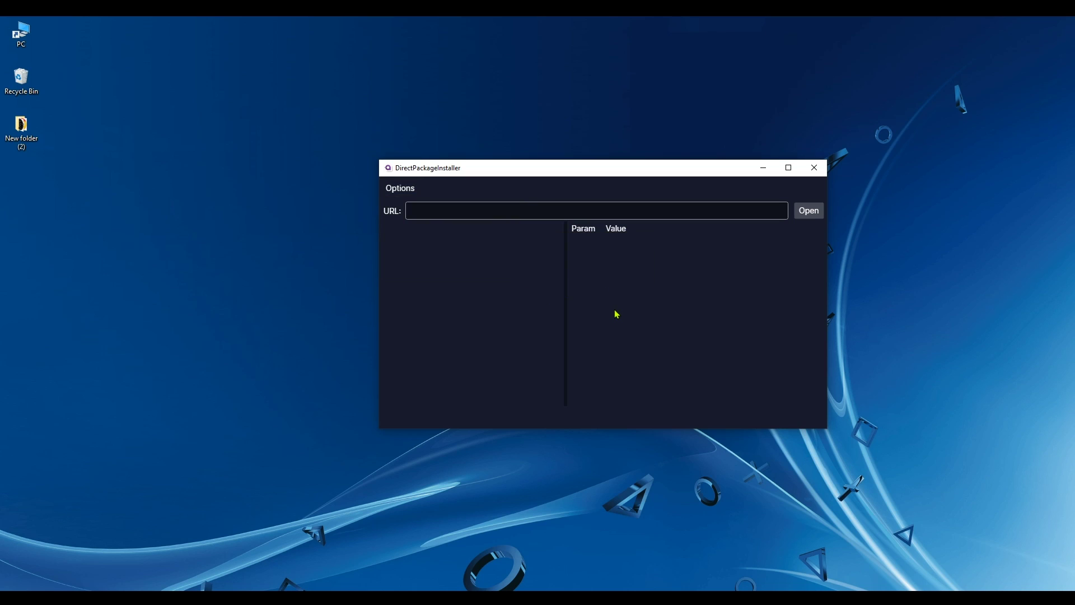
left_click(404, 191)
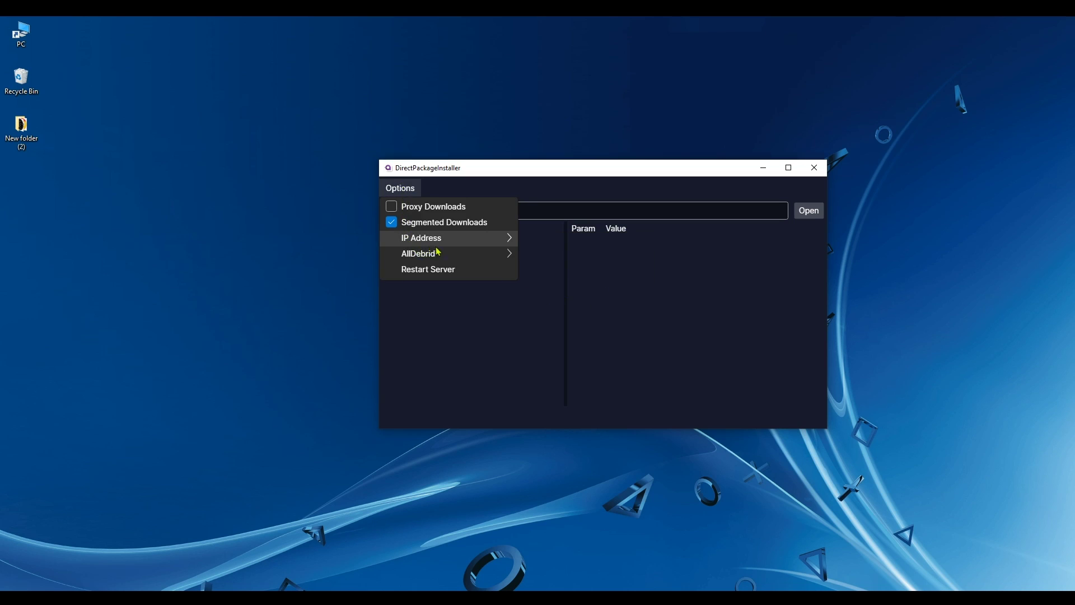
mouse_move(487, 246)
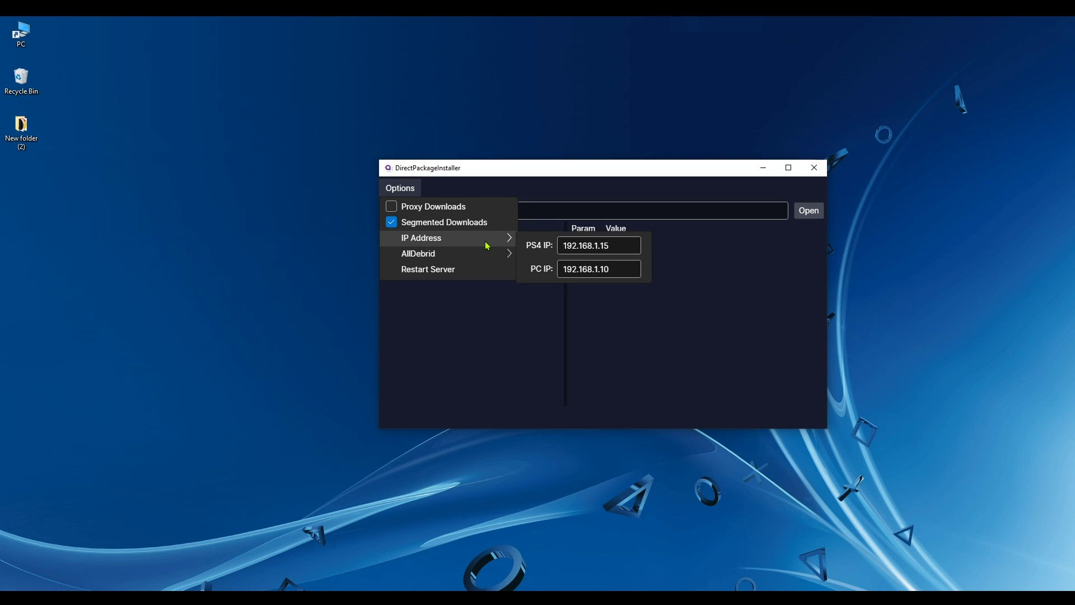
left_click(707, 351)
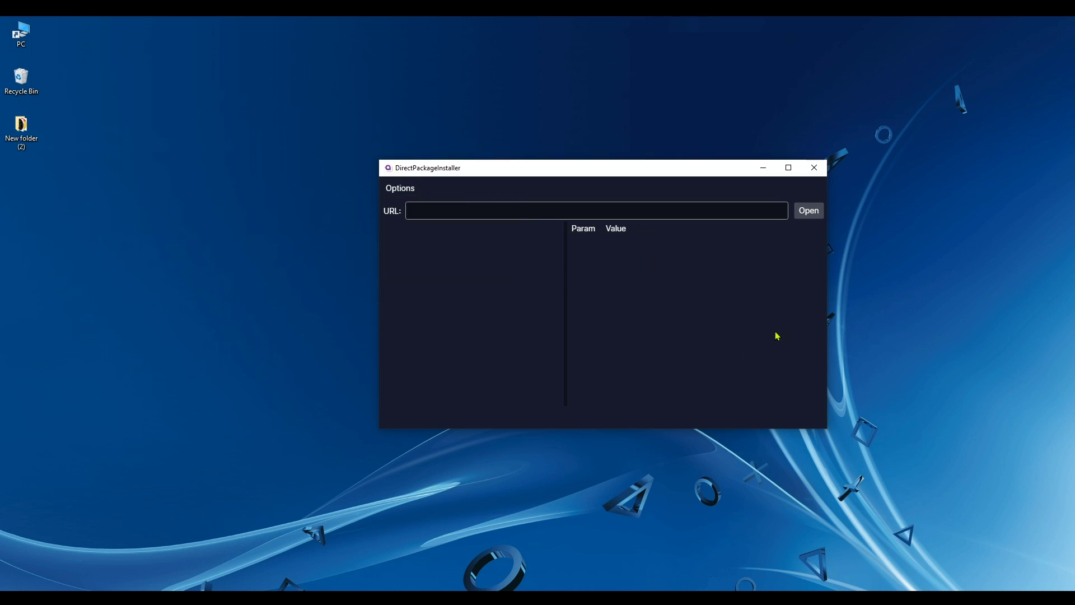
- Choose E:\PS4\UP4407-CUSA20601_00-SPELUNKY20000000-A0100-V0100.pkg as the package to load
left_click(810, 218)
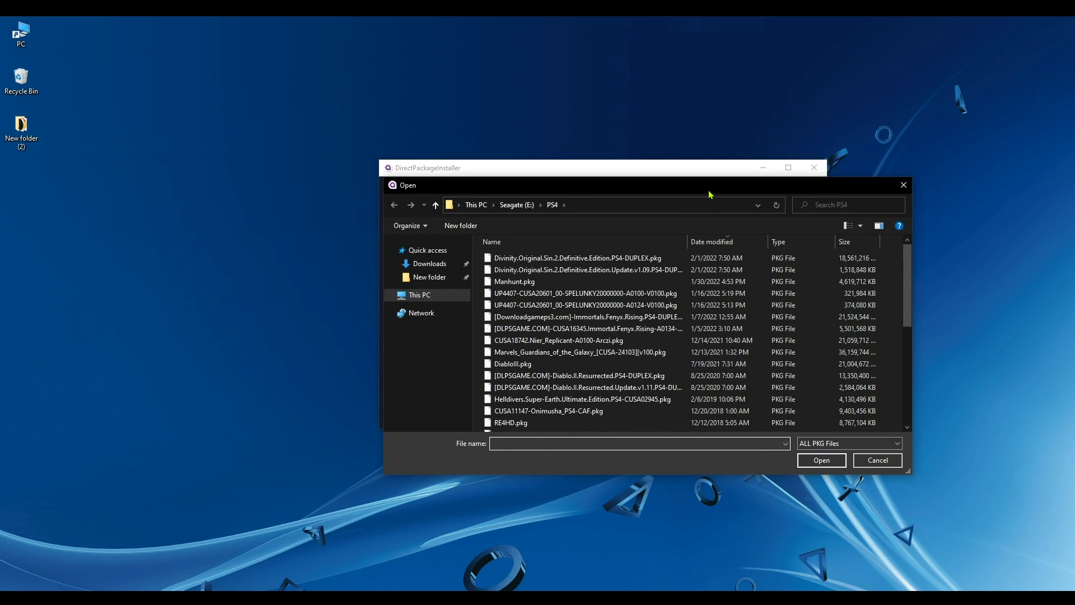
left_click_drag(713, 191, 607, 147)
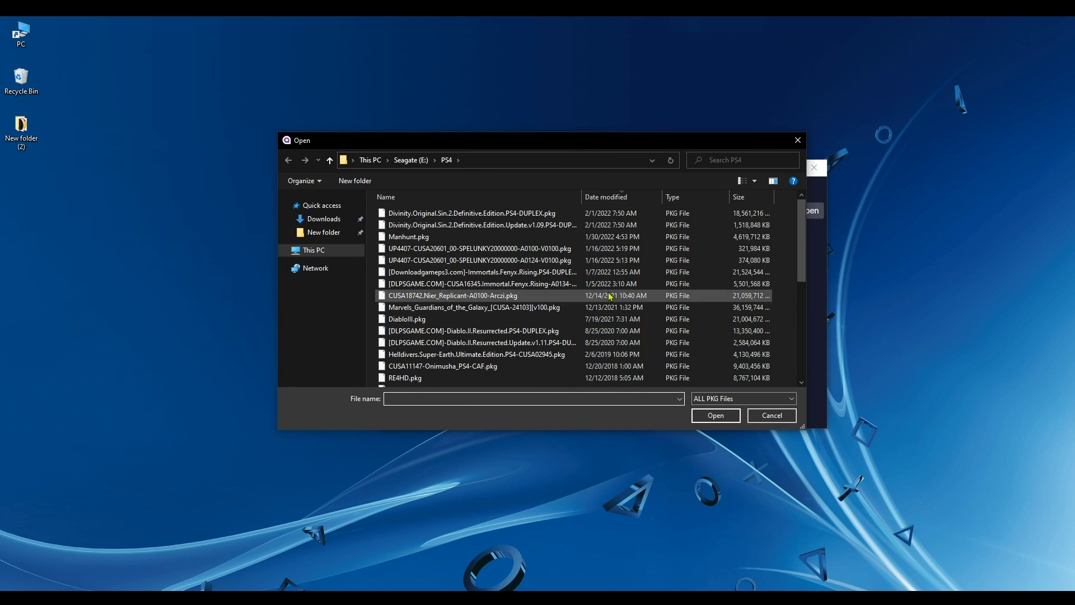
left_click(599, 250)
left_click_drag(661, 142, 694, 305)
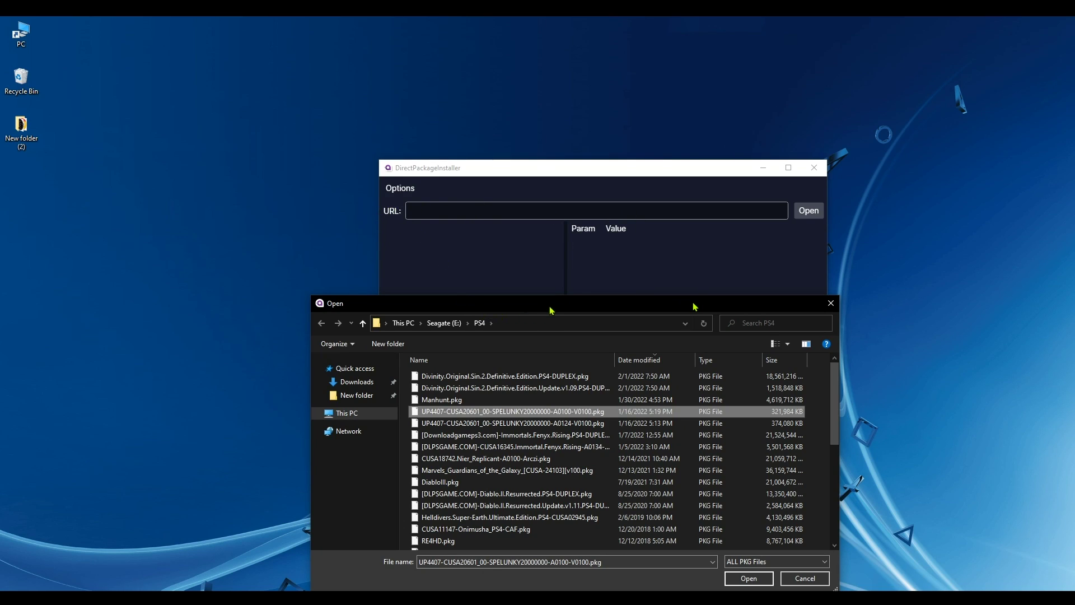
left_click_drag(576, 307, 581, 219)
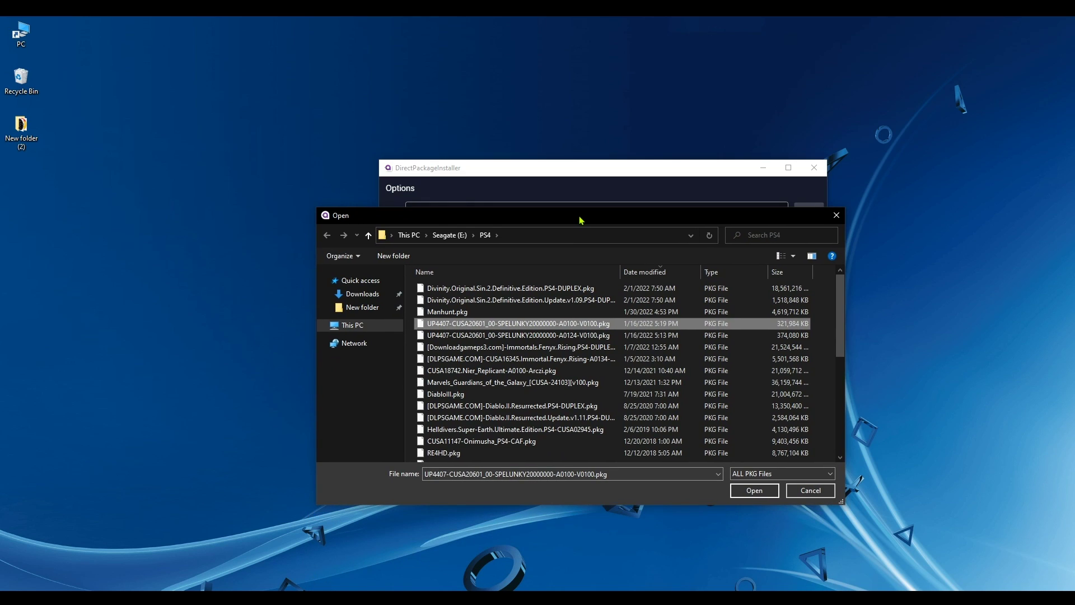
left_click(765, 495)
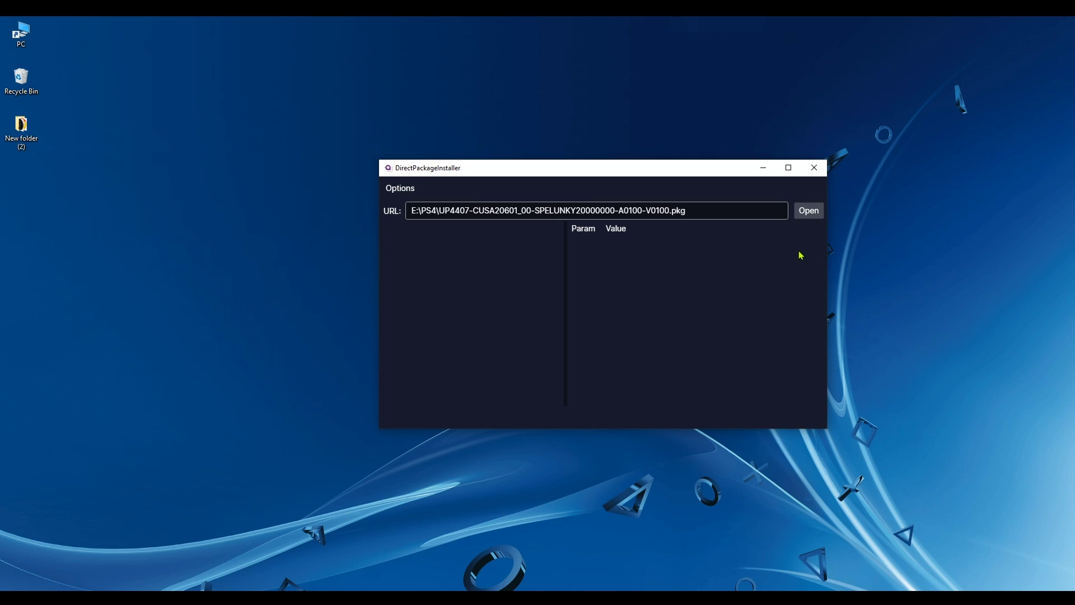
left_click(810, 212)
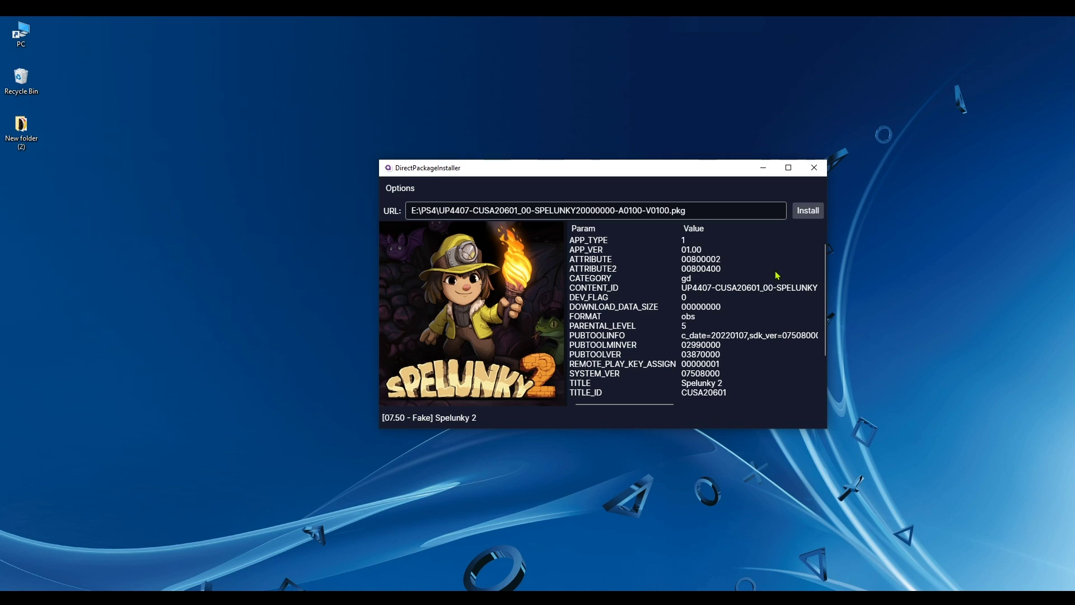
scroll(765, 285, "down", 2)
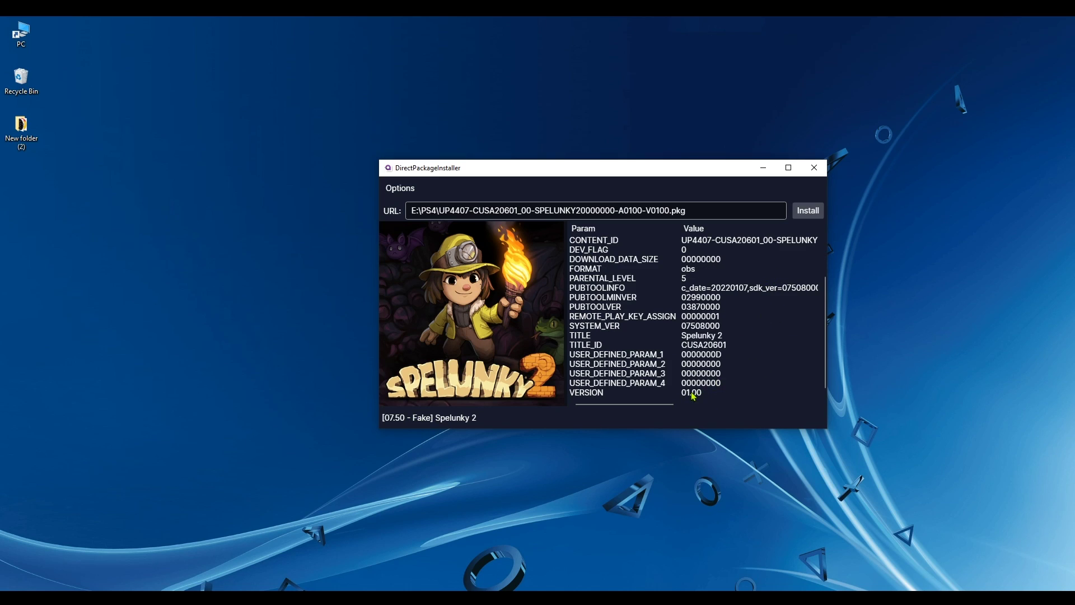
scroll(699, 354, "up", 2)
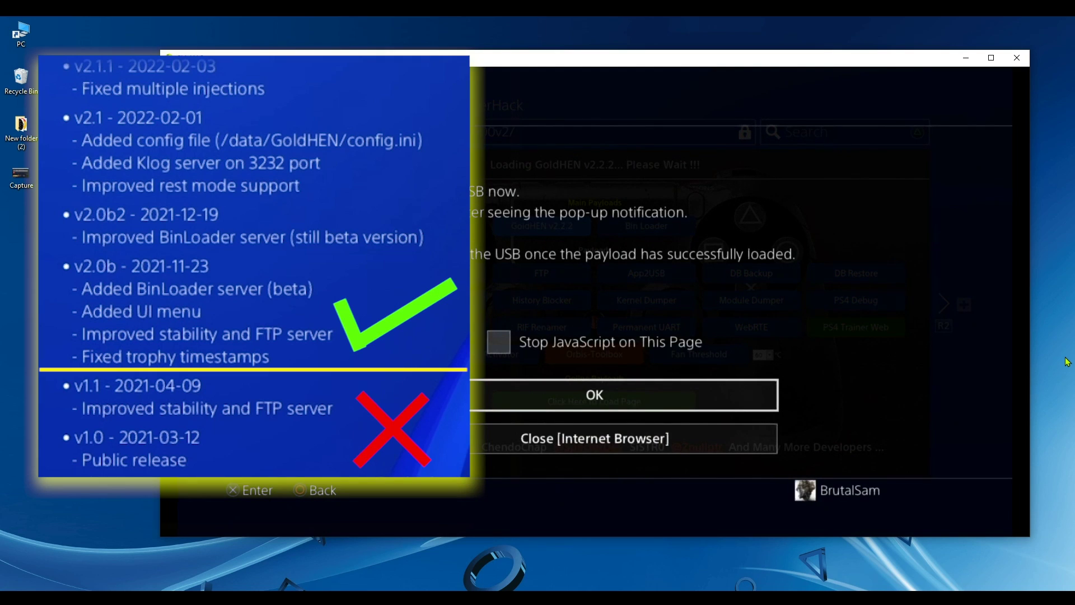
- Dismiss the GoldHEN v2.2.2 payload-loaded and memory error alerts to reach the PS4 home screen
key("Return")
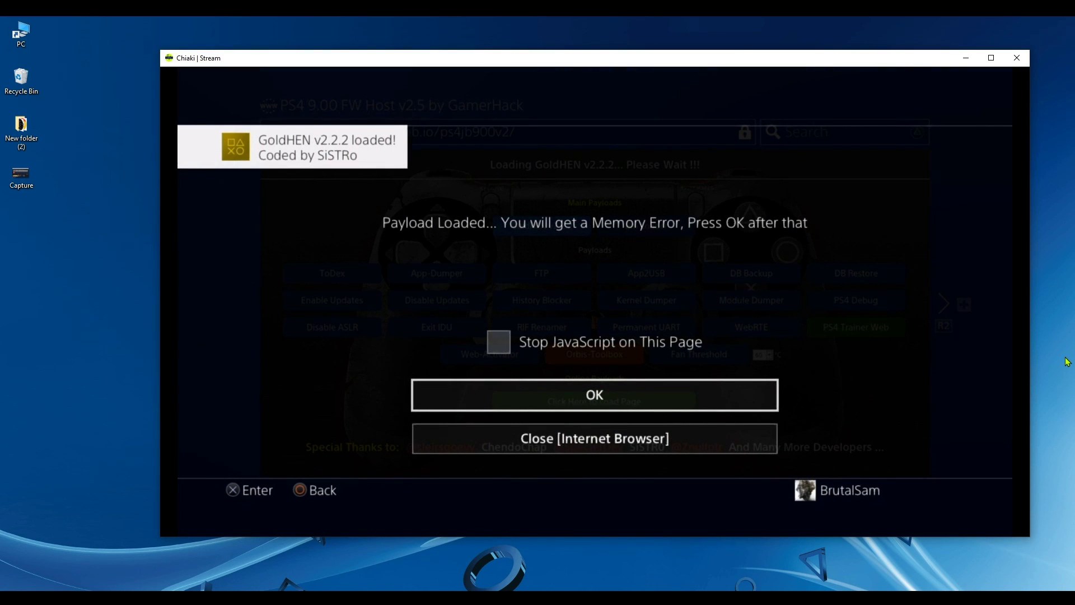
key("Return")
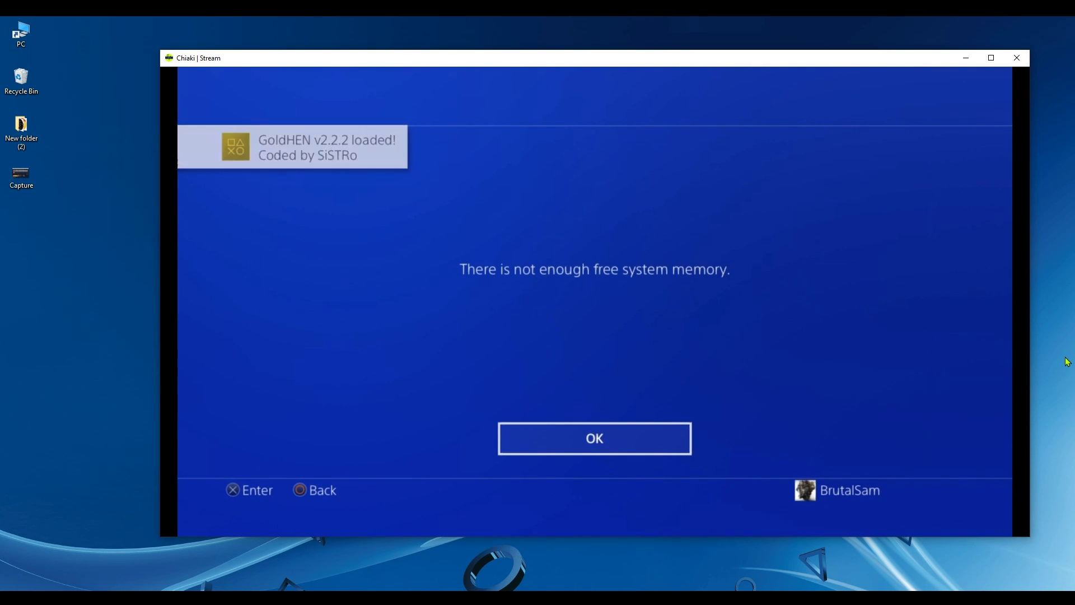
key("Return")
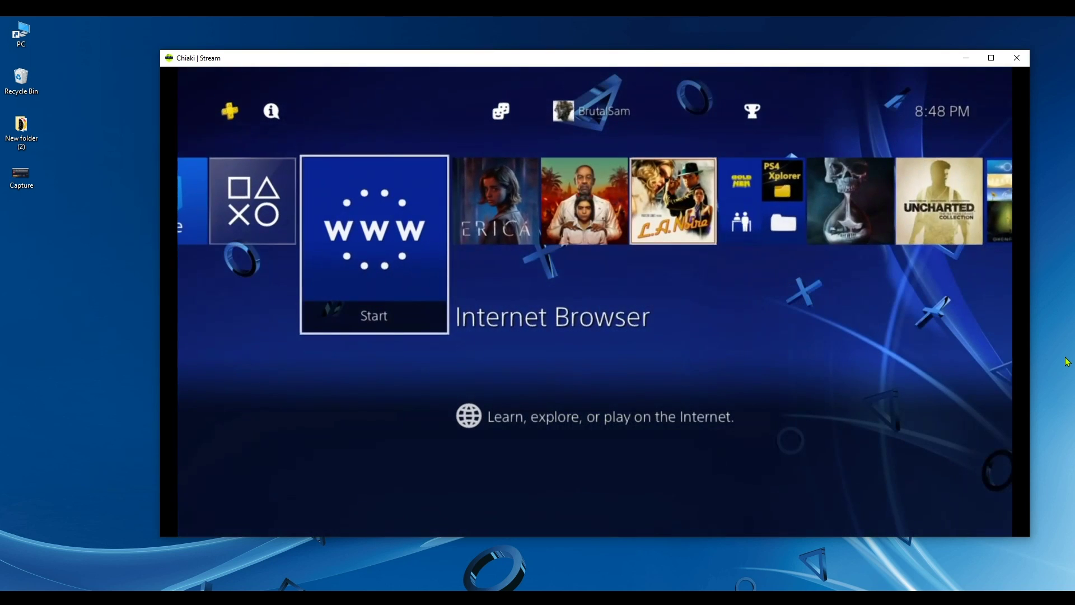
- Turn on Enable BinLoader Server in the PS4's GoldHEN settings, port 9090
key("Up")
key("Right")
key("Right")
key("Right")
key("Right")
key("Right")
key("Right")
key("Right")
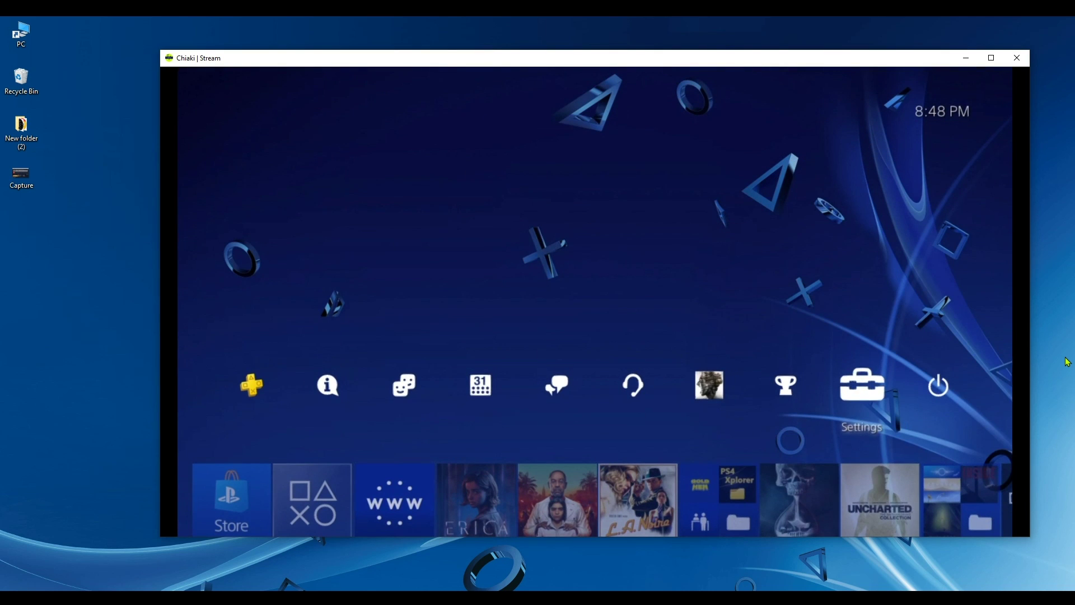
key("Return")
key("Up")
key("Up")
key("Up")
key("Up")
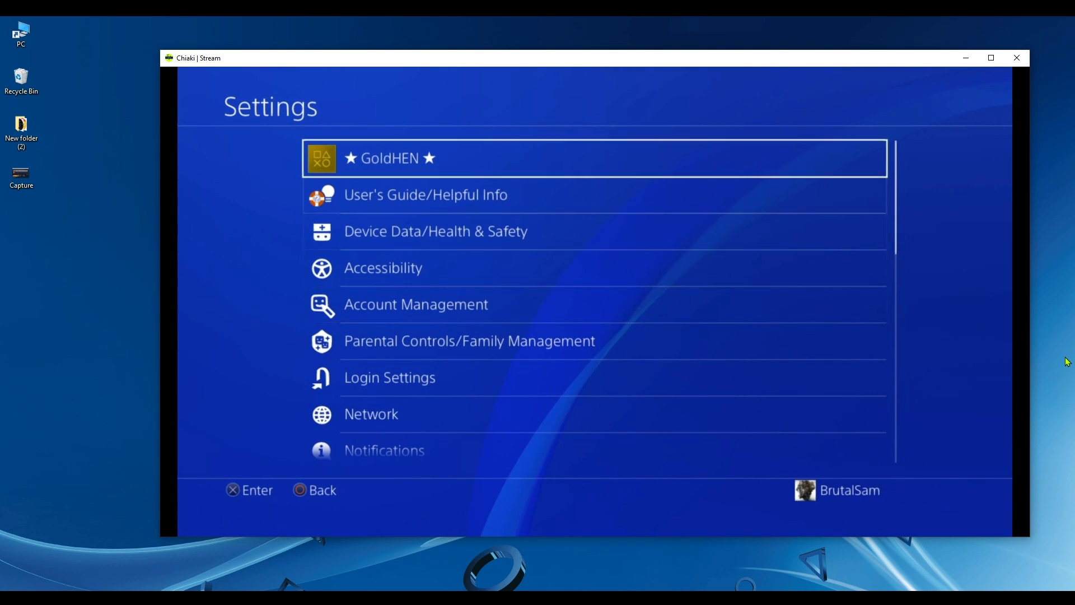
key("Return")
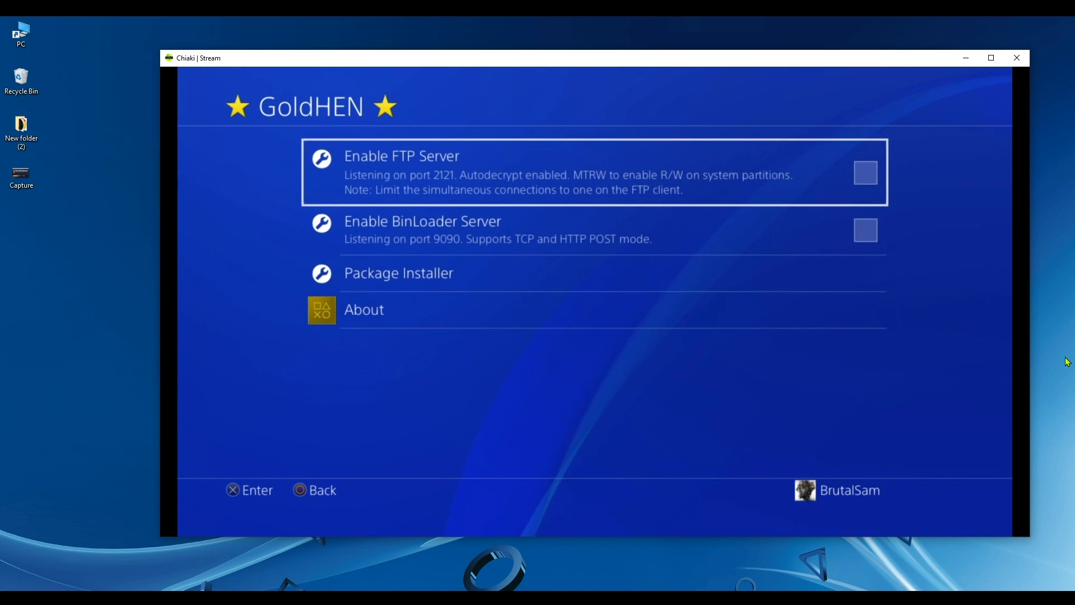
key("Down")
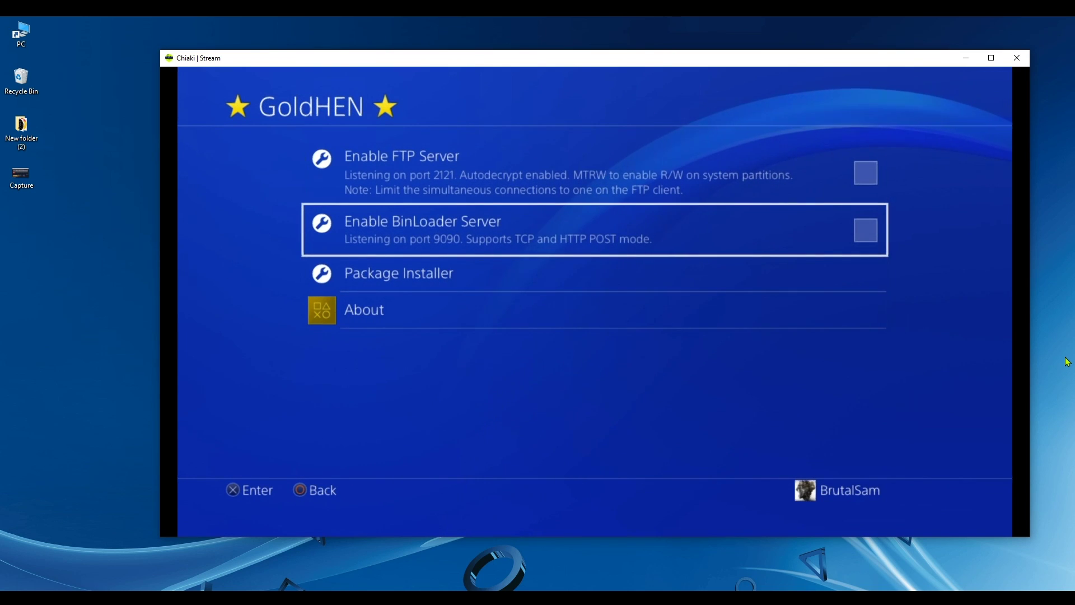
key("Return")
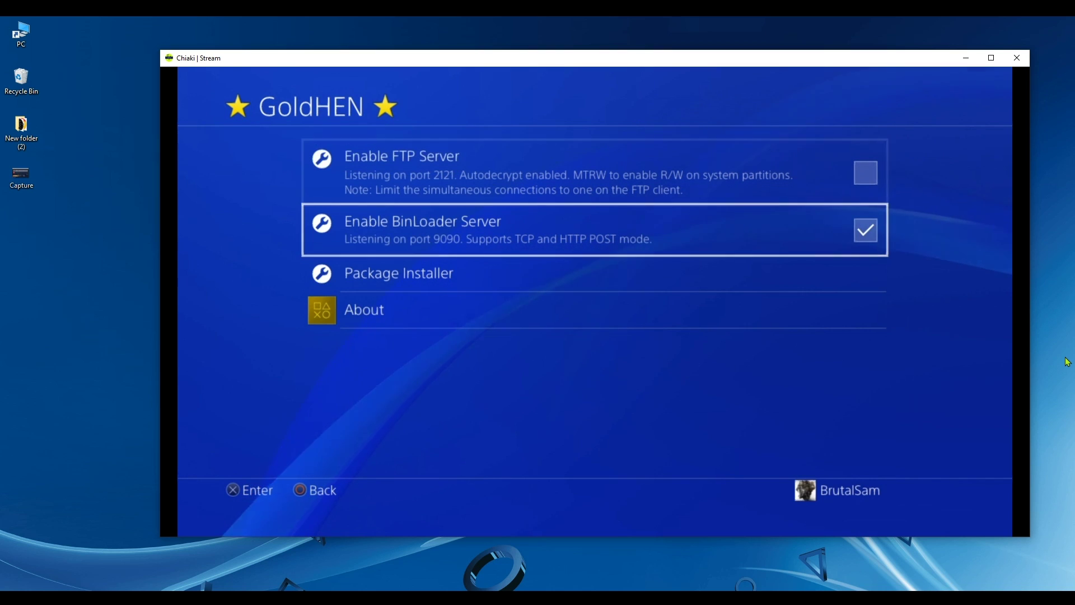
key("Up")
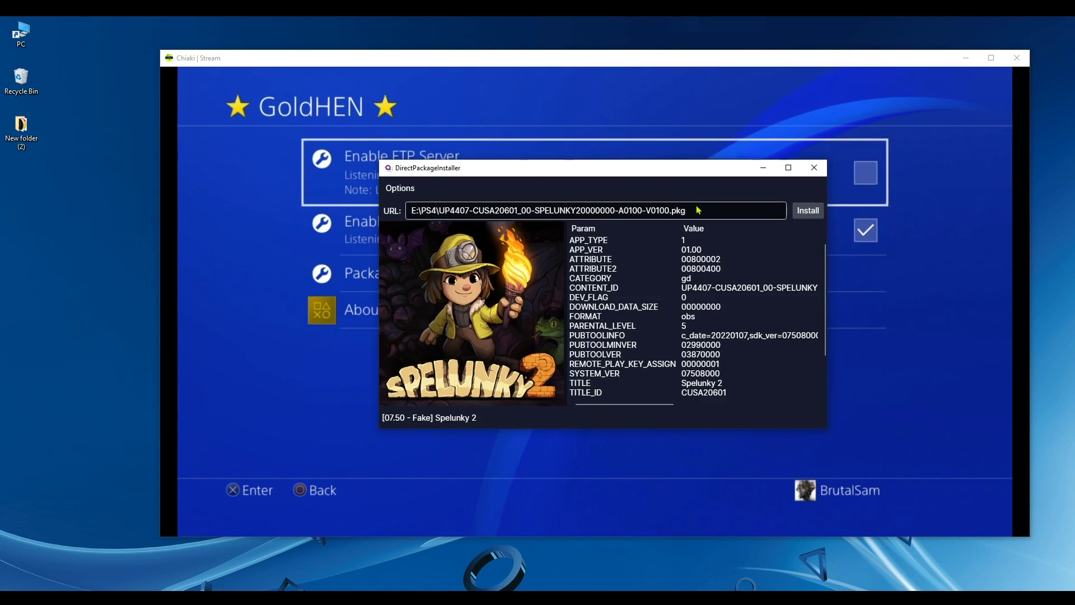
- Send the Spelunky 2 package to the PS4, acknowledge Package Sent!, and minimize the installer
left_click_drag(660, 177, 722, 278)
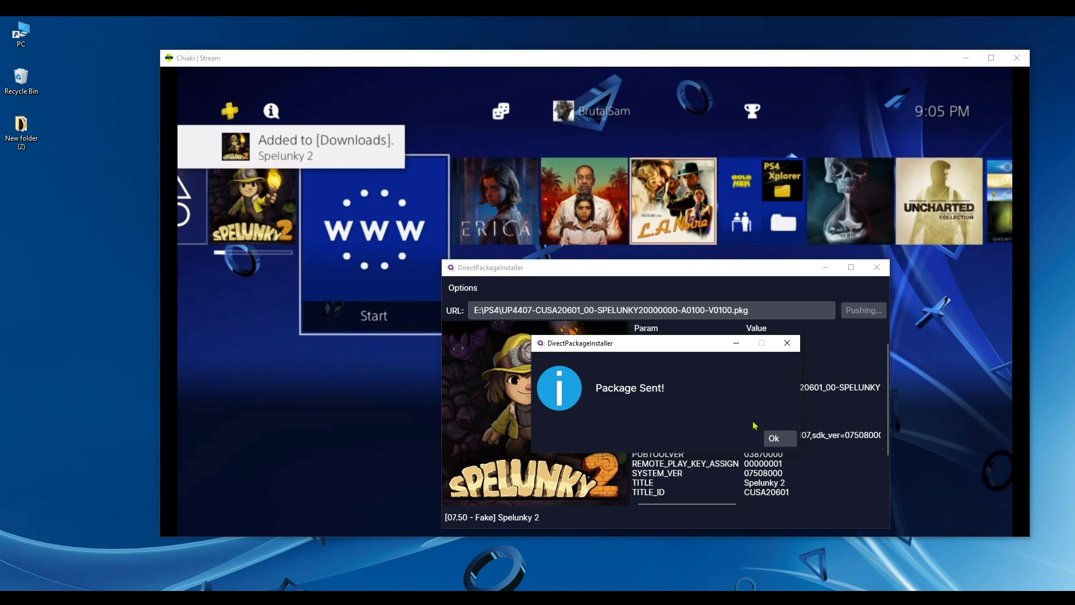
left_click(781, 442)
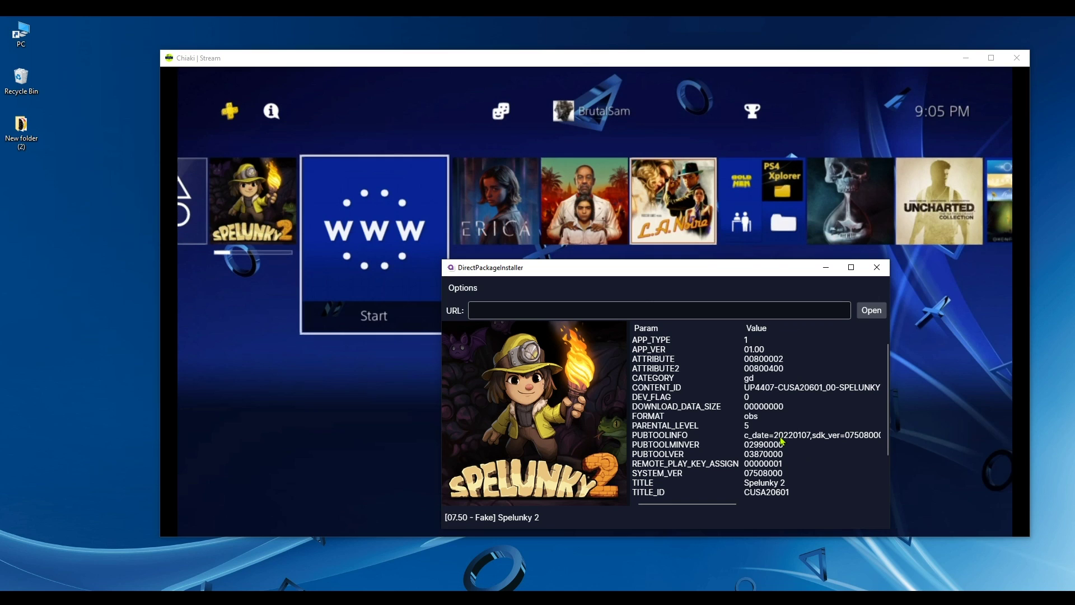
left_click(827, 267)
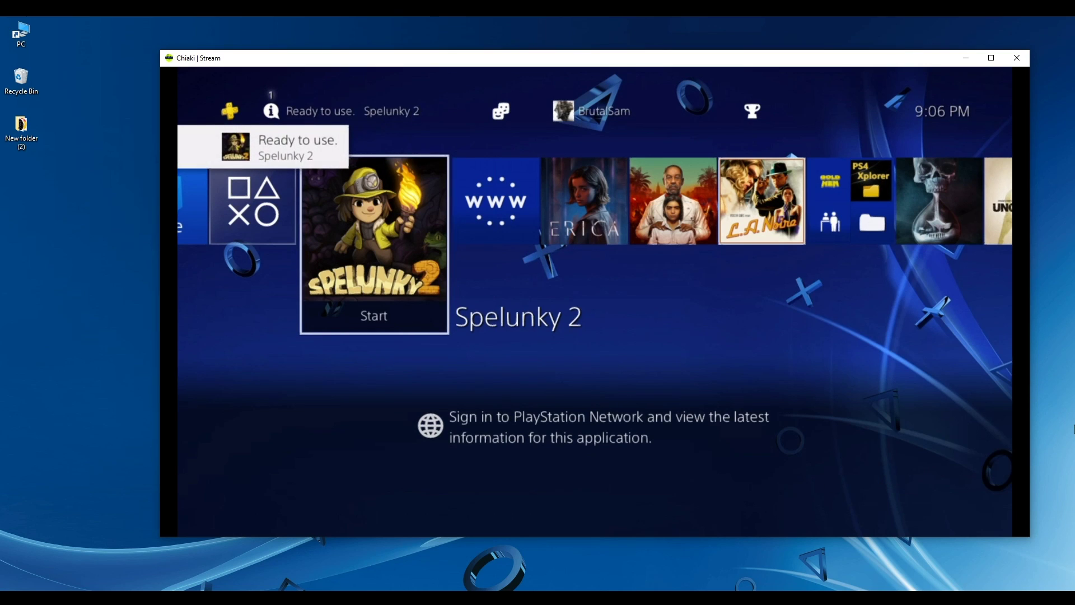
- Check the PS4 notifications list from the function bar
key("Up")
key("Left")
key("Left")
key("Left")
key("Left")
key("Left")
key("Left")
key("Left")
key("Return")
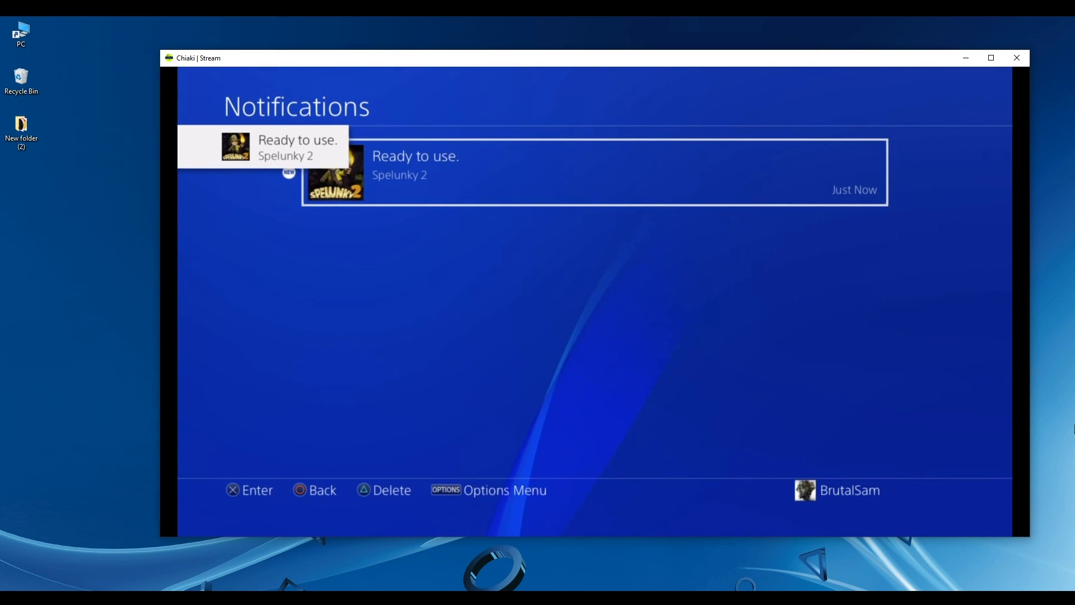
key("BackSpace")
- View Spelunky 2's Information details from its options menu
key("Down")
key("o")
key("Down")
key("Down")
key("Down")
key("Down")
key("Down")
key("Down")
key("Return")
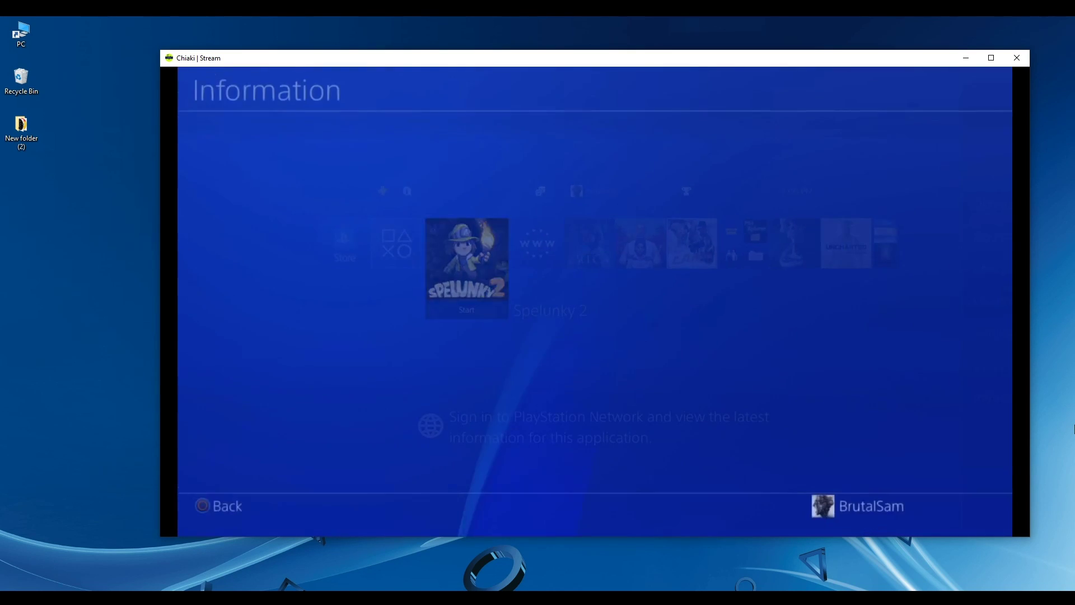
key("BackSpace")
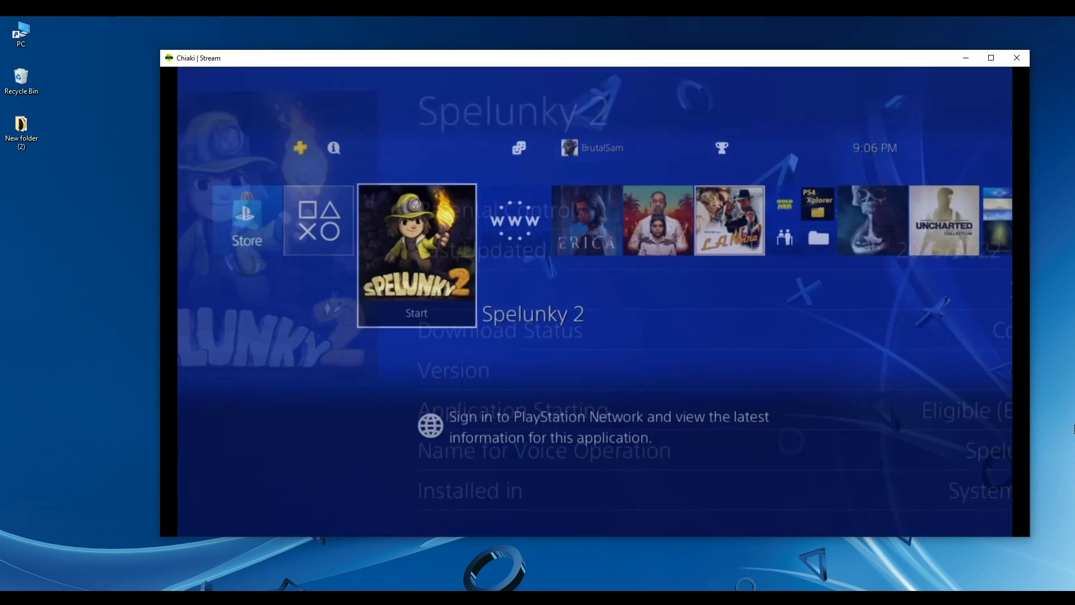
- Launch Spelunky 2 to its title screen, close the application, and return to DirectPackageInstaller
key("Return")
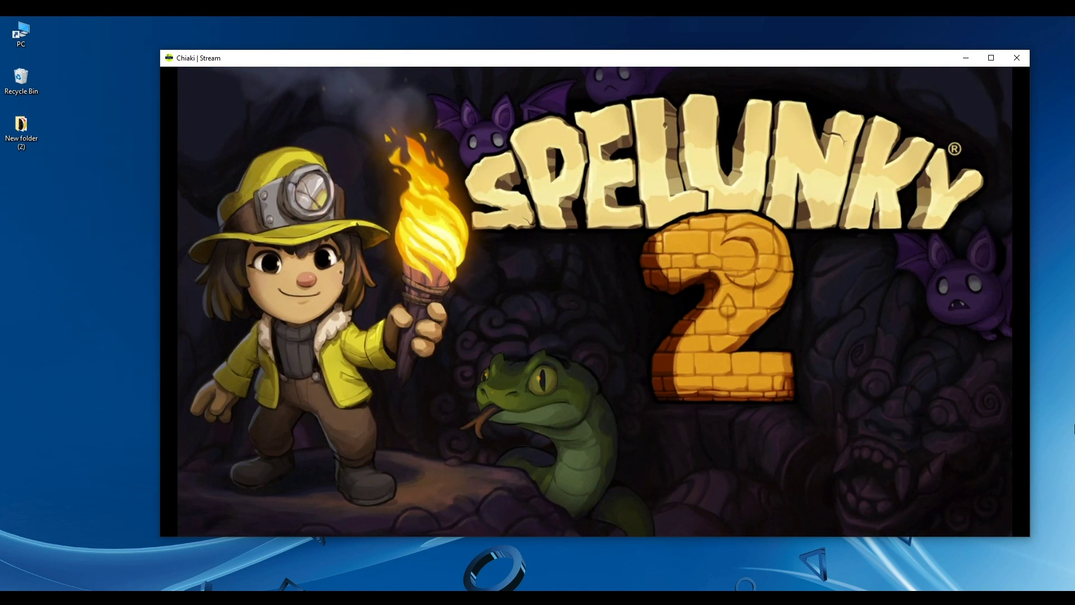
key("f")
key("Escape")
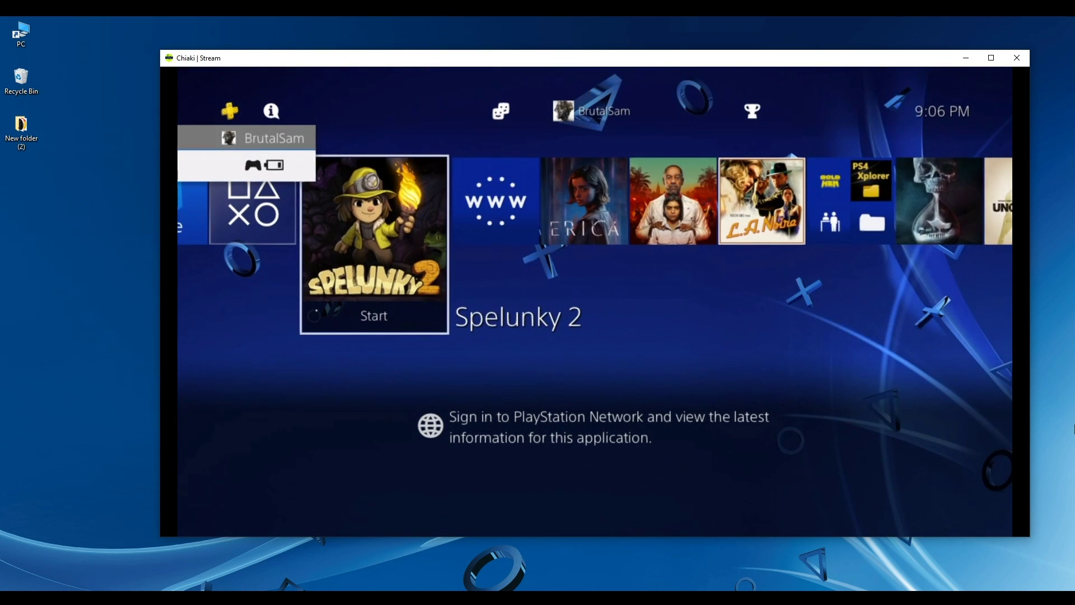
key("o")
key("Down")
key("Return")
key("Return")
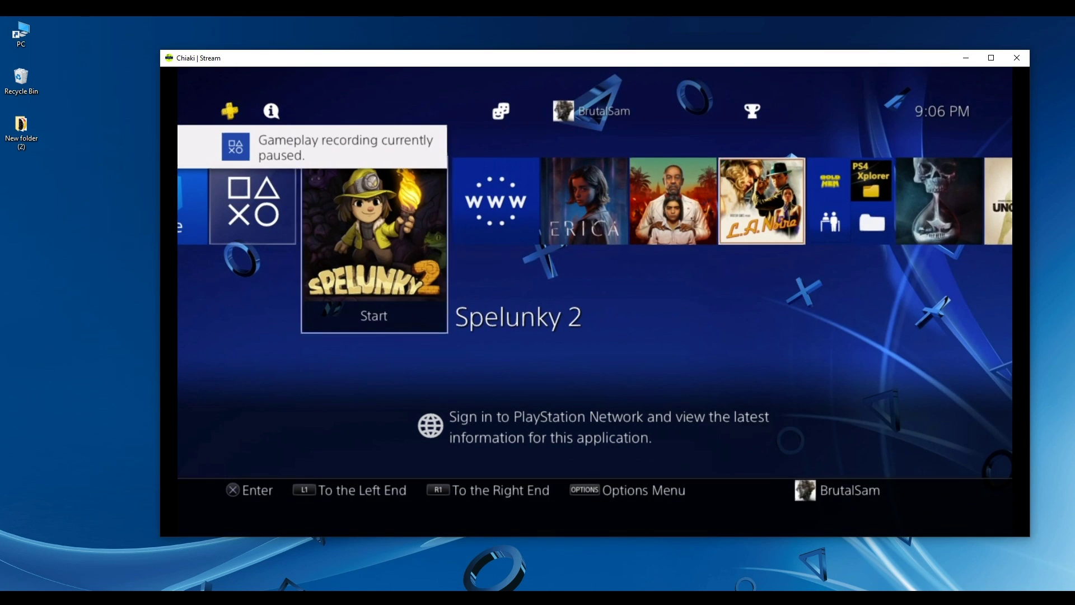
key("alt+Tab")
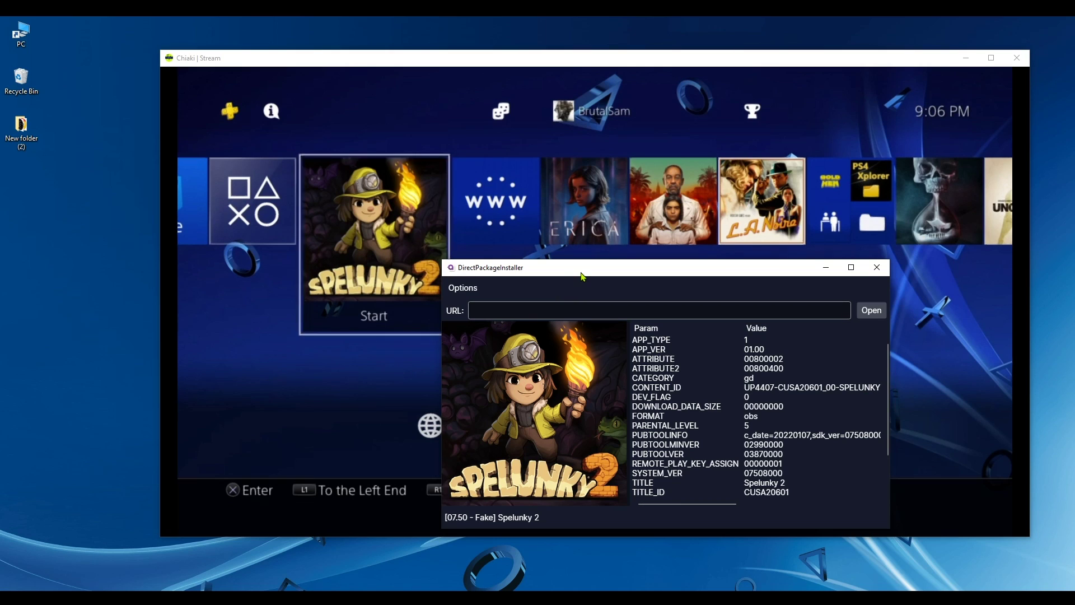
- Load the UP4407 SPELUNKY A0124 update package into DirectPackageInstaller and read its parameters
left_click_drag(583, 276, 610, 275)
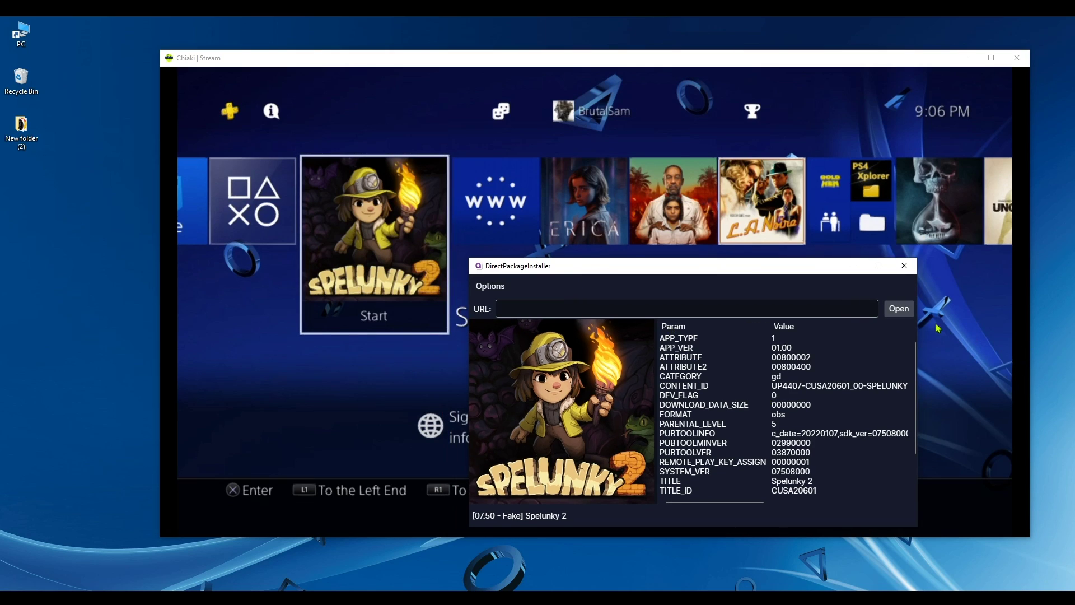
left_click(899, 310)
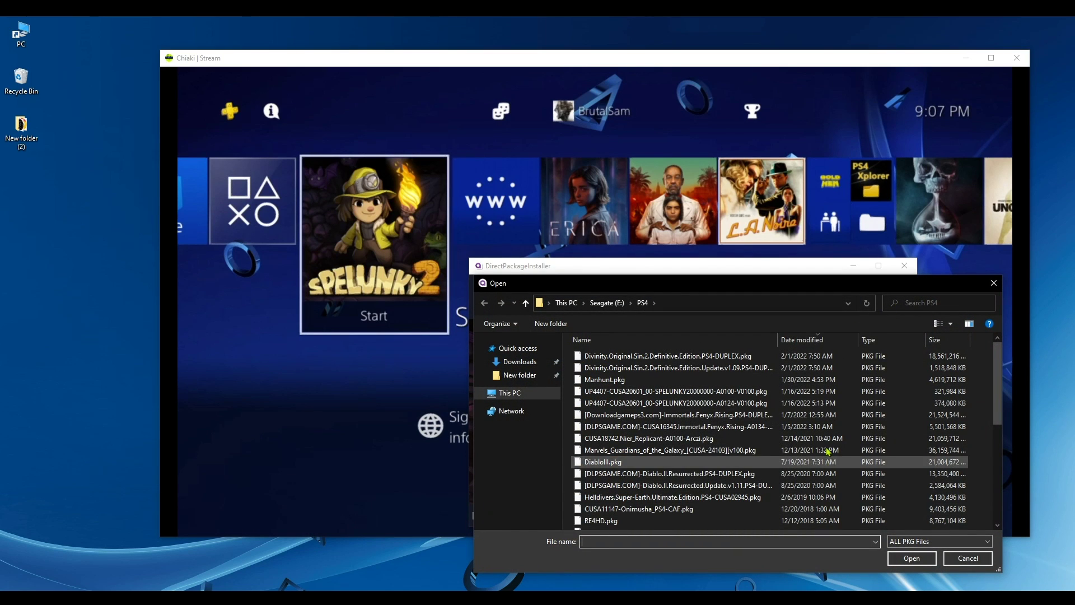
left_click(654, 407)
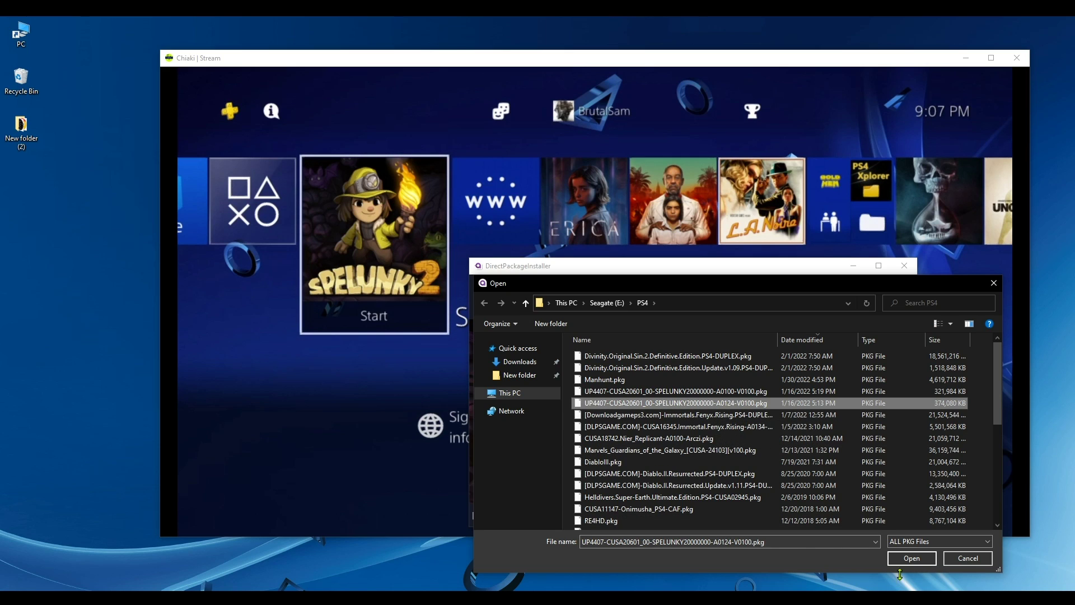
left_click(910, 559)
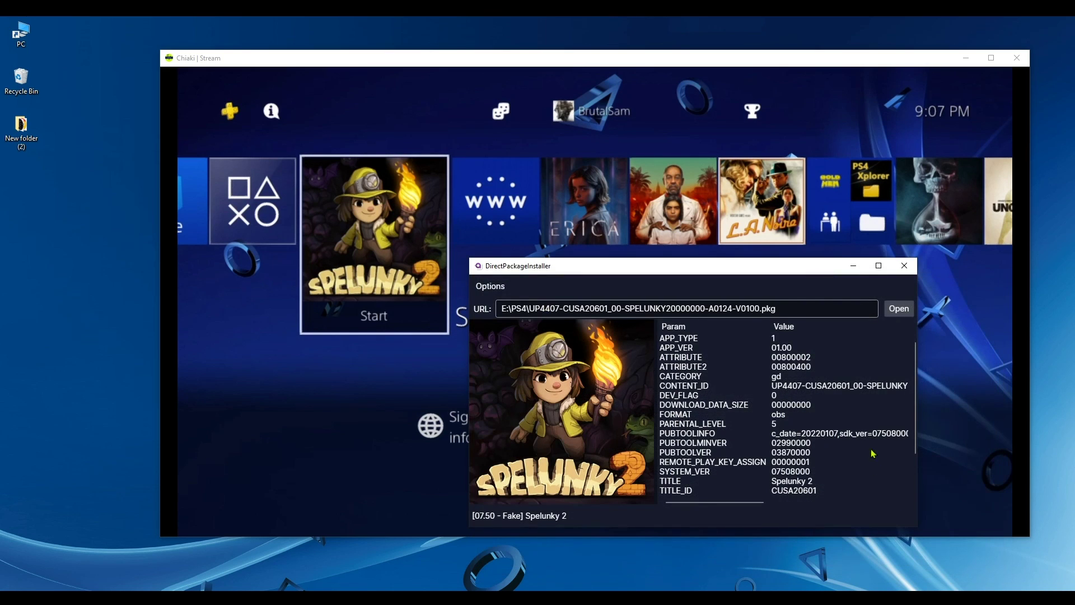
left_click(903, 312)
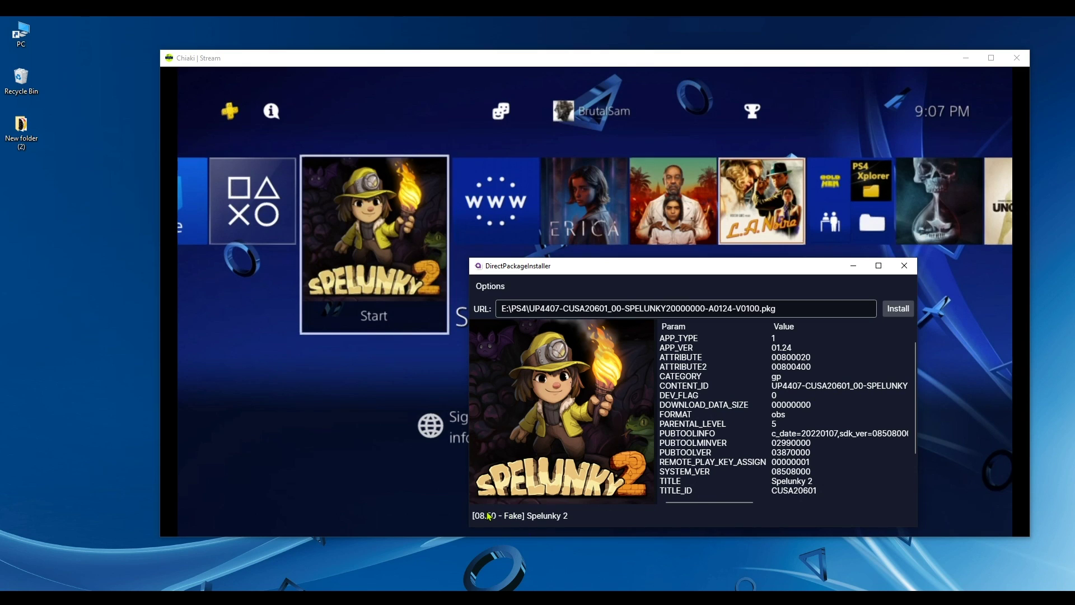
- Review the package details and highlight 0124 in the package file name
scroll(771, 456, "down", 2)
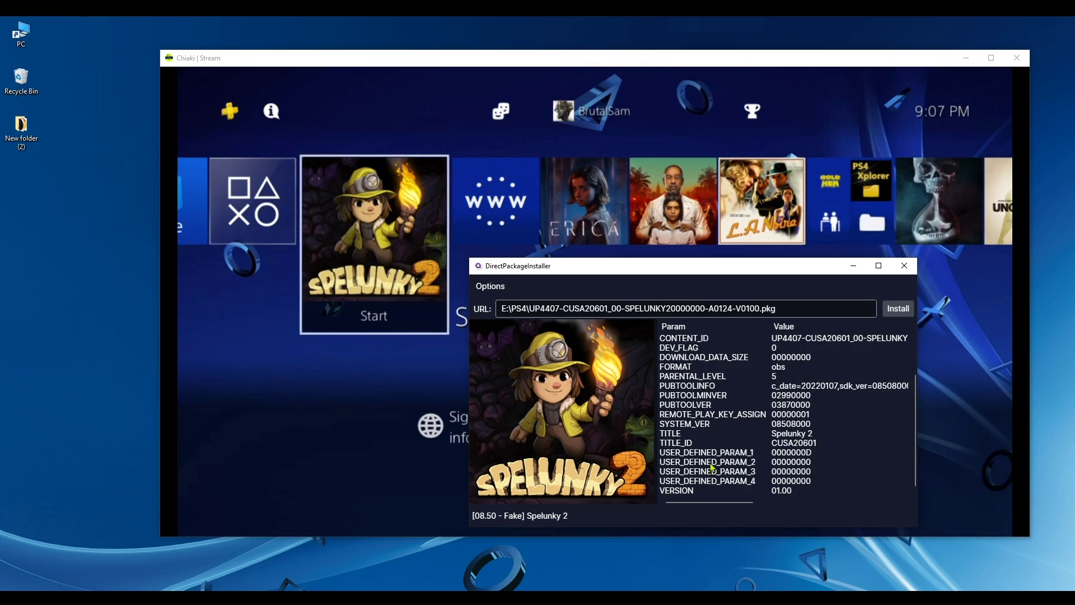
scroll(762, 452, "up", 2)
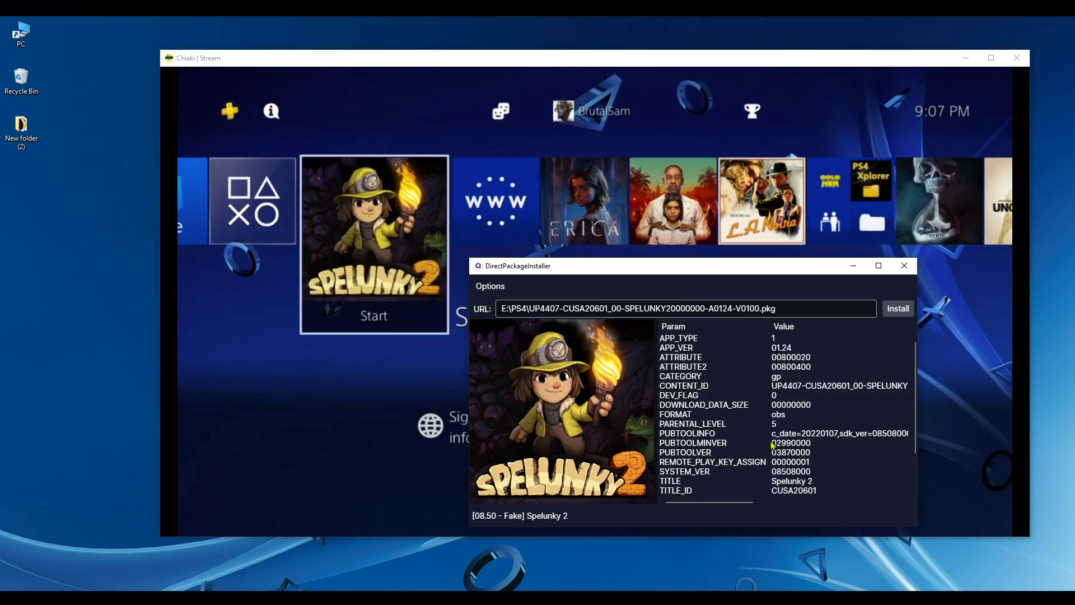
left_click(731, 308)
mouse_move(732, 308)
left_mouse_down()
mouse_move(776, 309)
mouse_move(715, 310)
left_mouse_up()
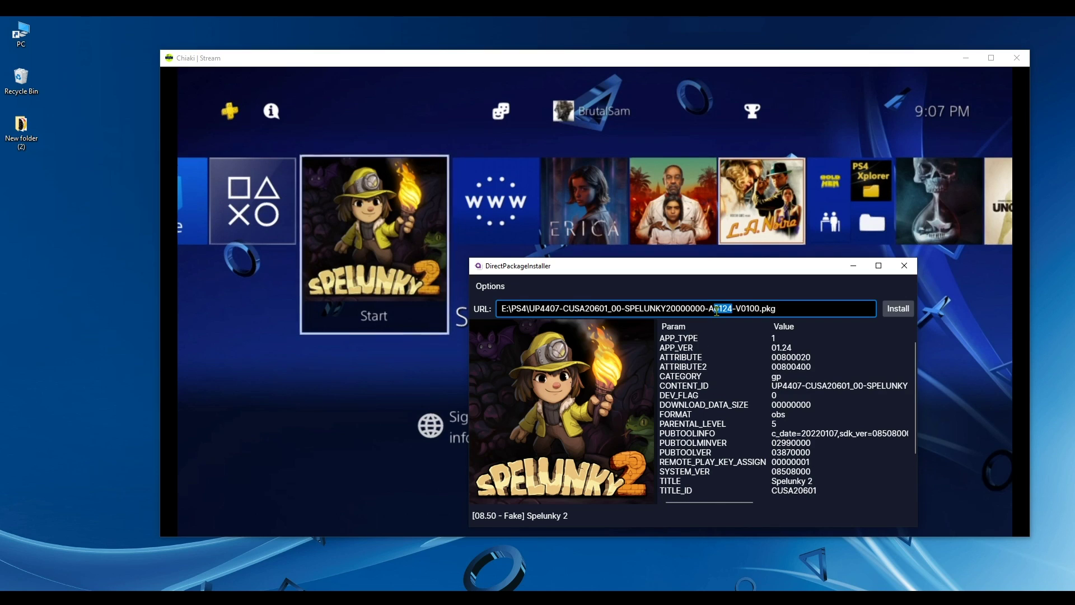
- Dismiss the Package Sent notice and check the PS4 notifications for the installed update
left_click(678, 354)
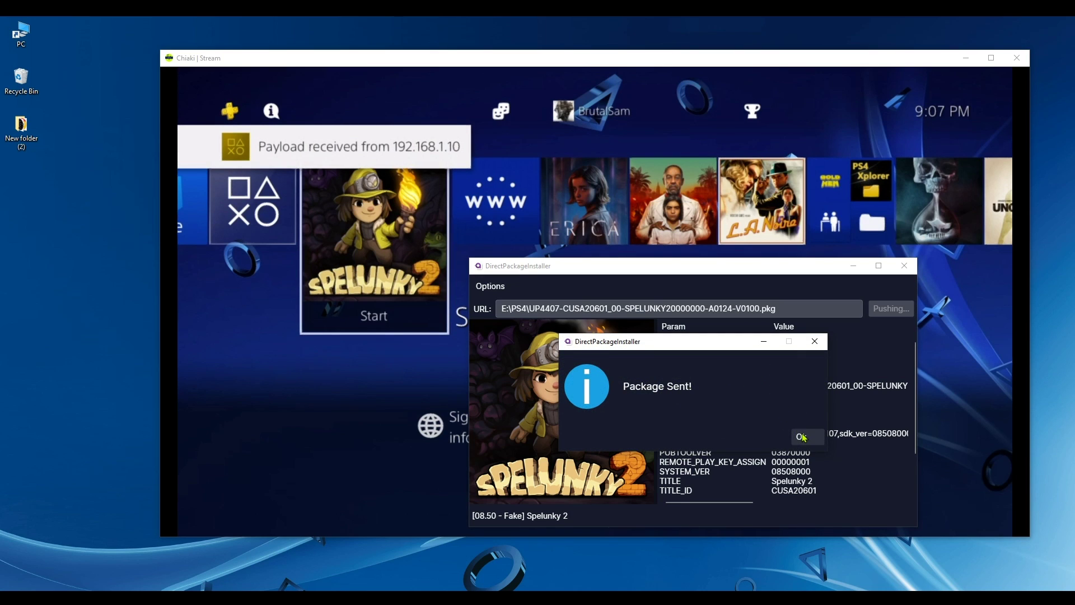
left_click(803, 437)
left_click(853, 271)
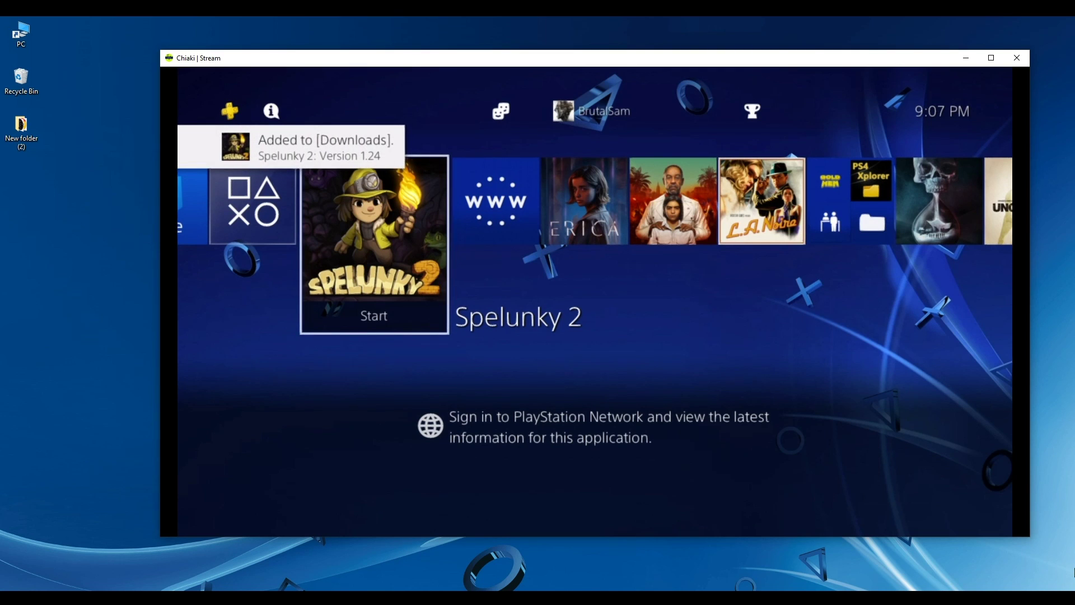
key("Up")
key("Return")
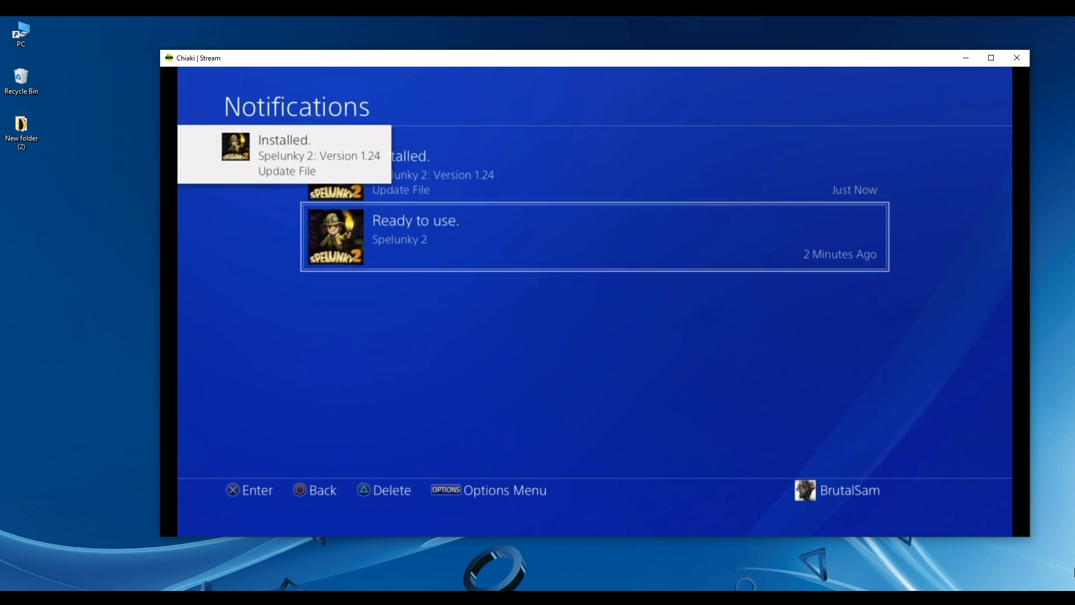
key("BackSpace")
key("BackSpace")
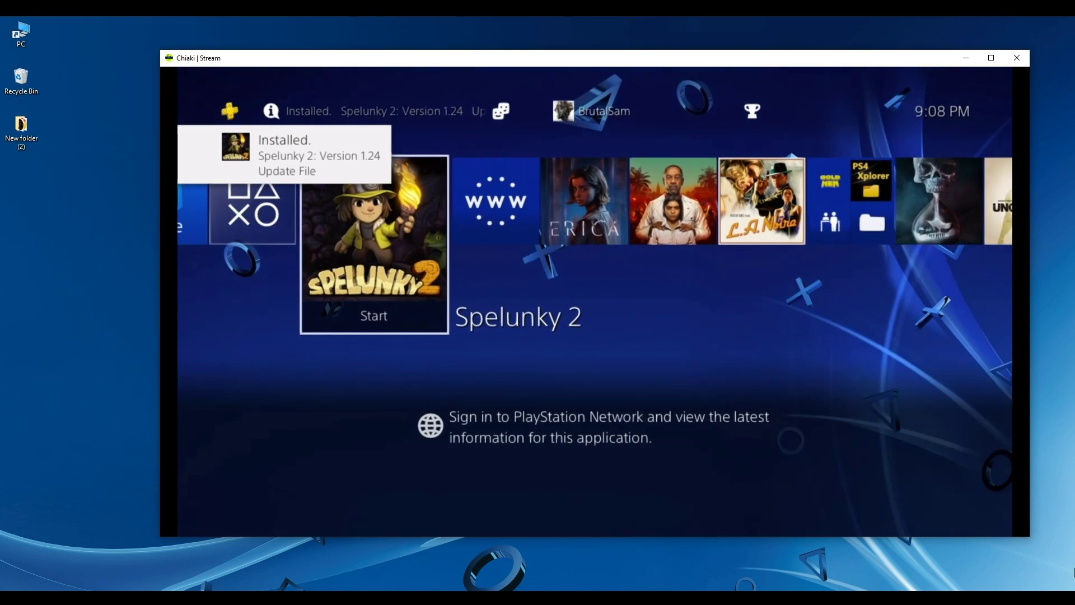
- Confirm in Spelunky 2's Information that version 1.24 is installed, 720.9 MB total
key("o")
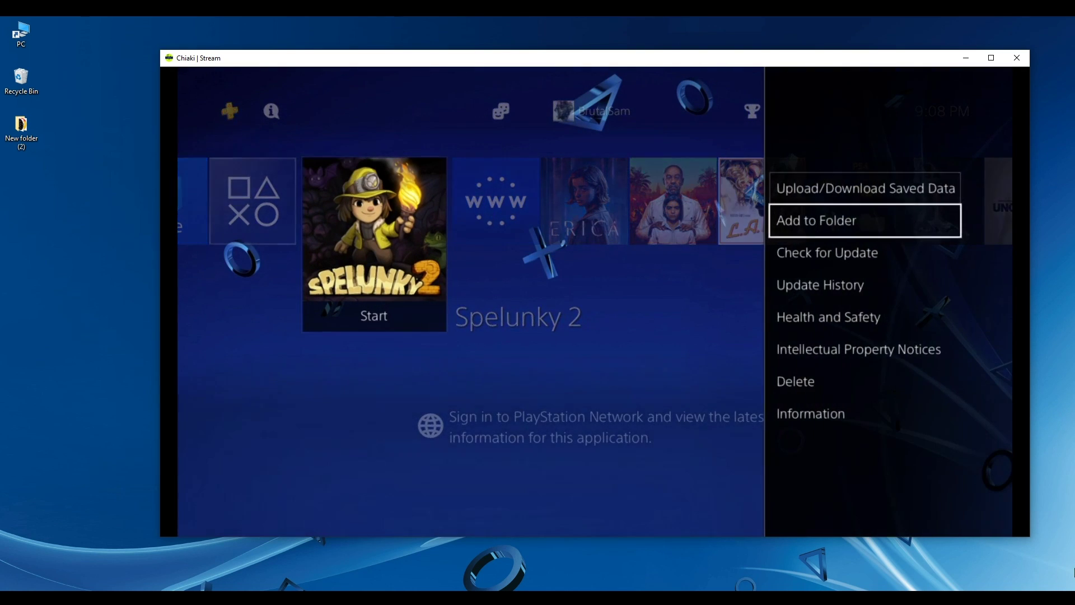
key("Down")
key("Down")
key("Down")
key("Down")
key("Down")
key("Down")
key("Return")
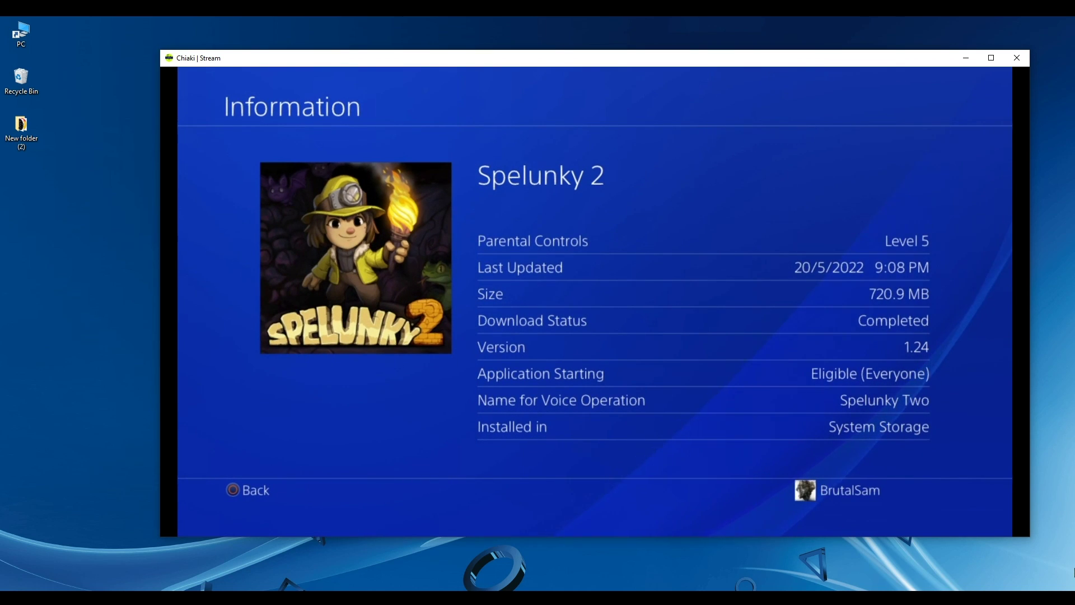
key("BackSpace")
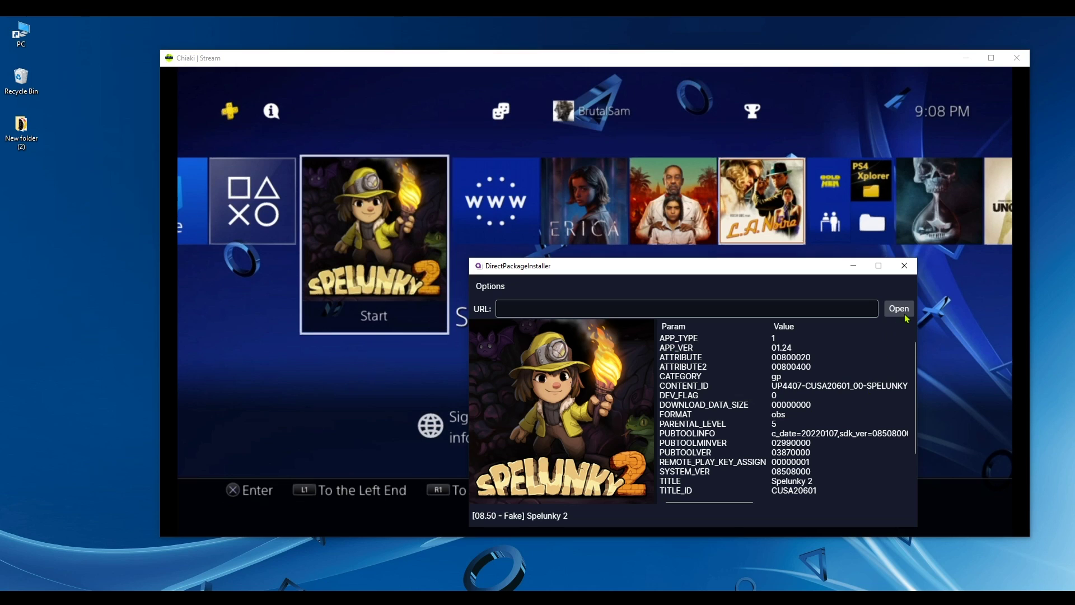
- Load [DLPSGAME.COM]-PT.pkg into DirectPackageInstaller and review its parameters
left_click(901, 311)
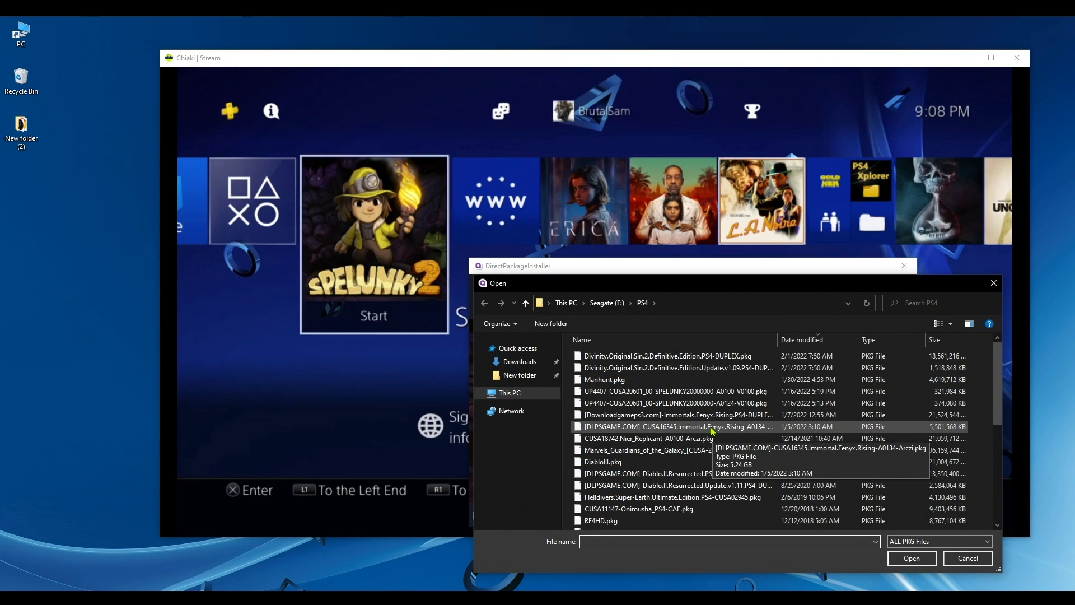
scroll(713, 430, "down", 1)
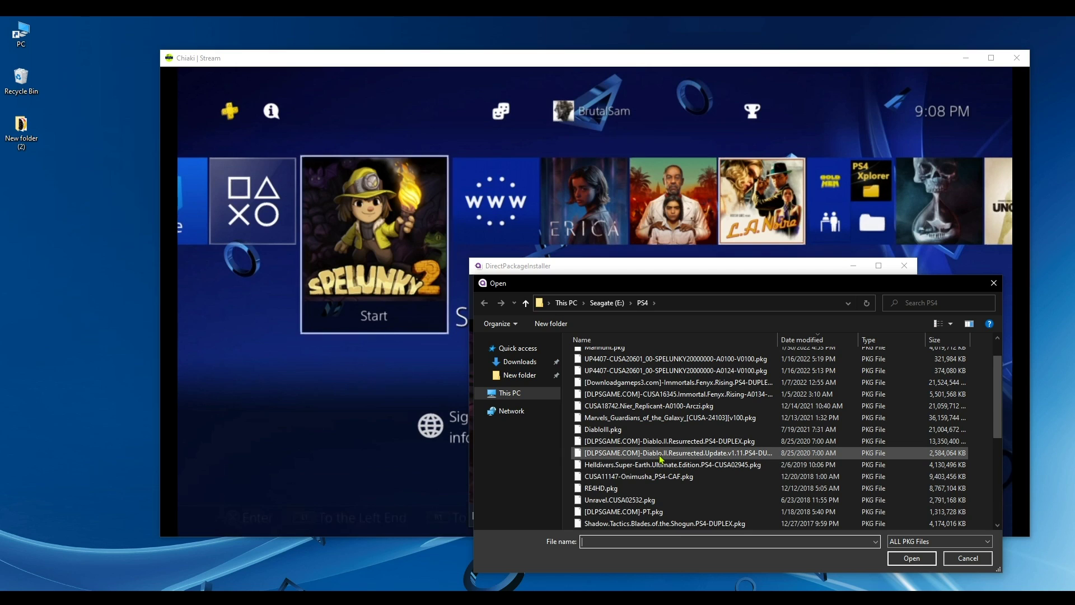
scroll(662, 462, "down", 1)
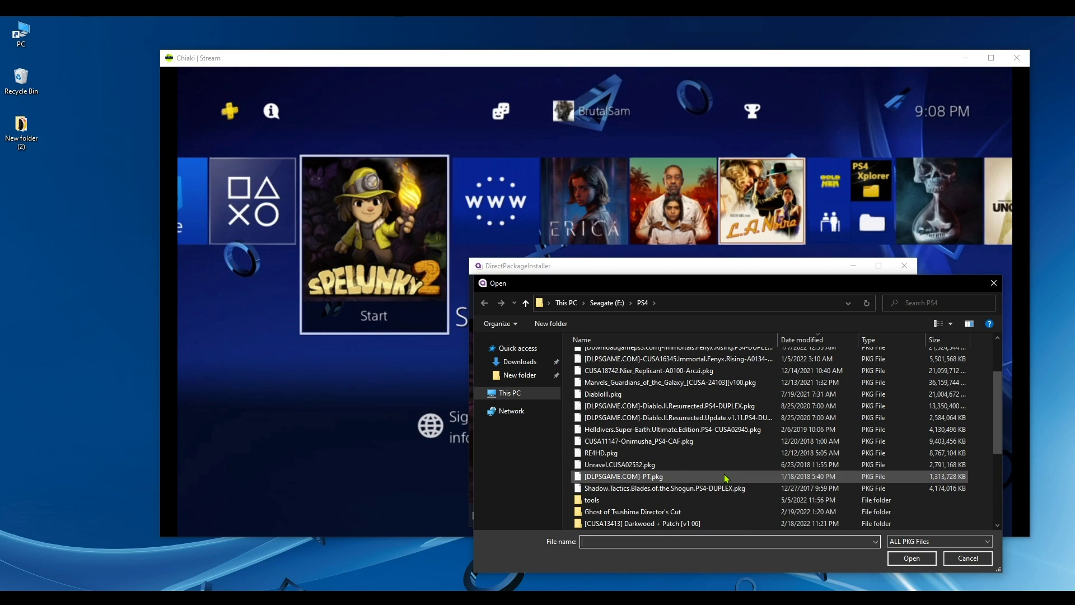
left_click(725, 478)
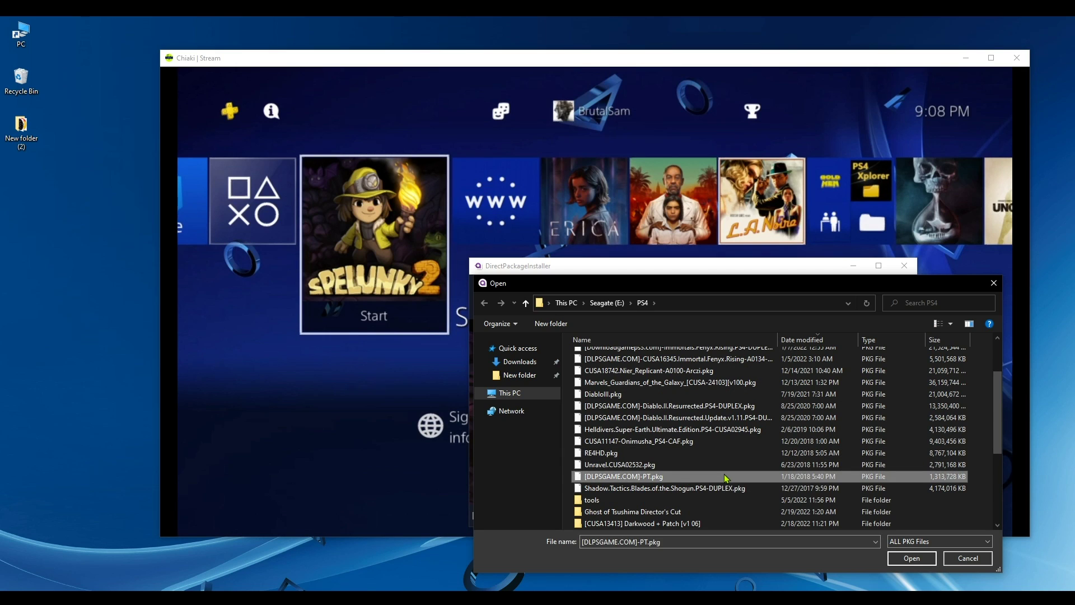
left_click(901, 559)
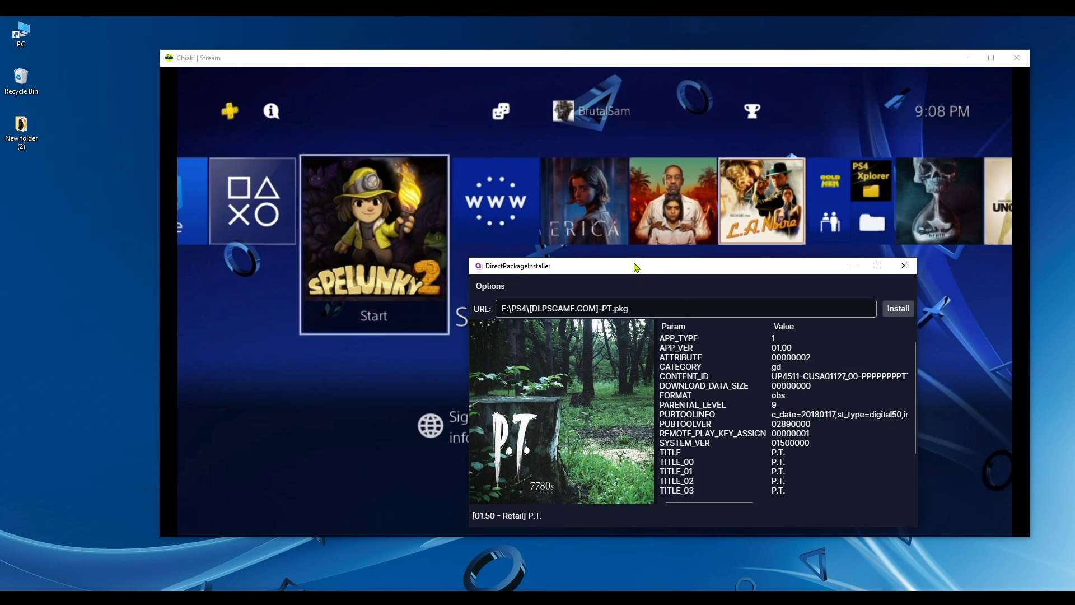
left_click_drag(622, 268, 613, 312)
scroll(804, 485, "down", 2)
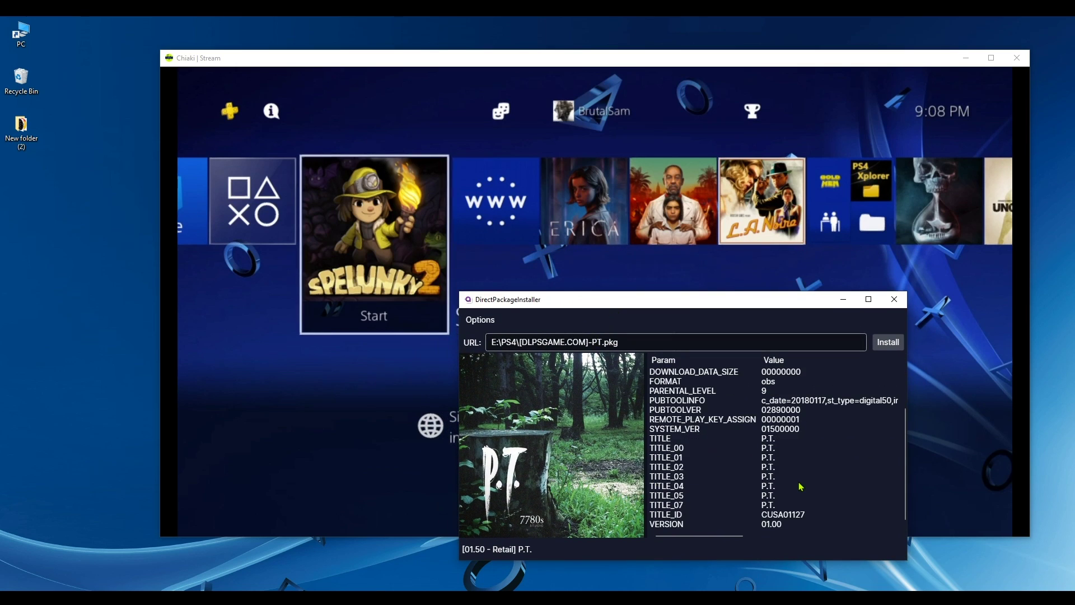
scroll(801, 487, "up", 2)
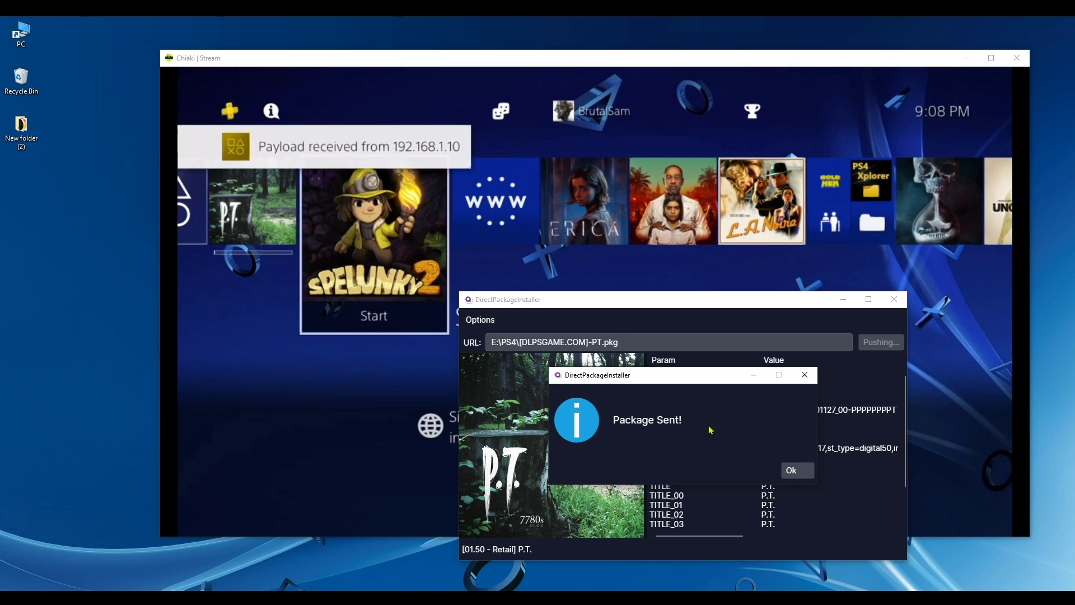
- Dismiss the Package Sent notice and open P.T.'s Information: version 1.00, 1.36 GB, Completed
left_click(795, 471)
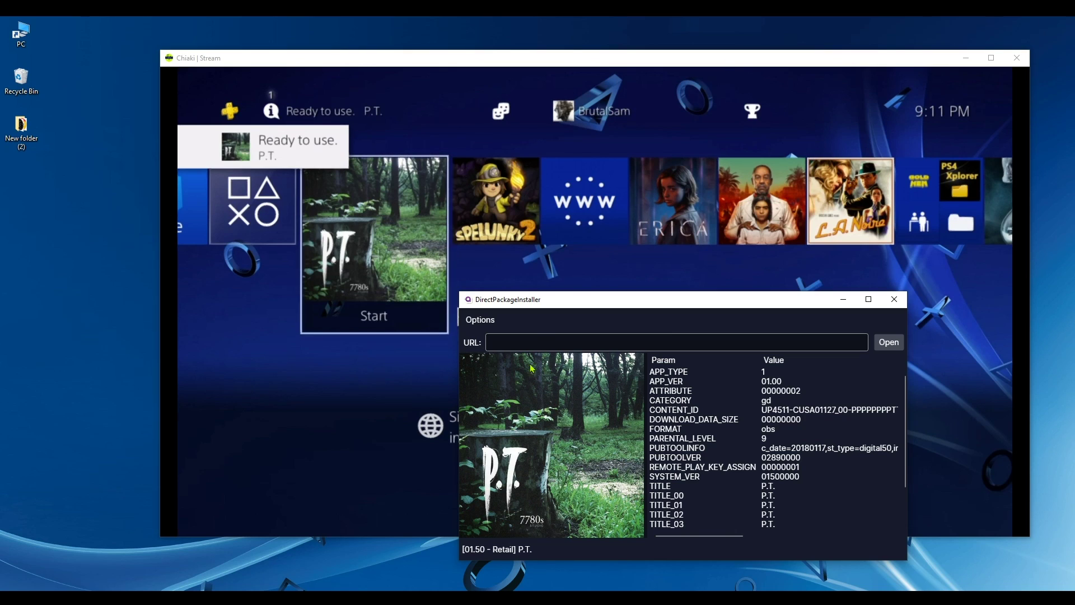
left_click_drag(671, 301, 691, 207)
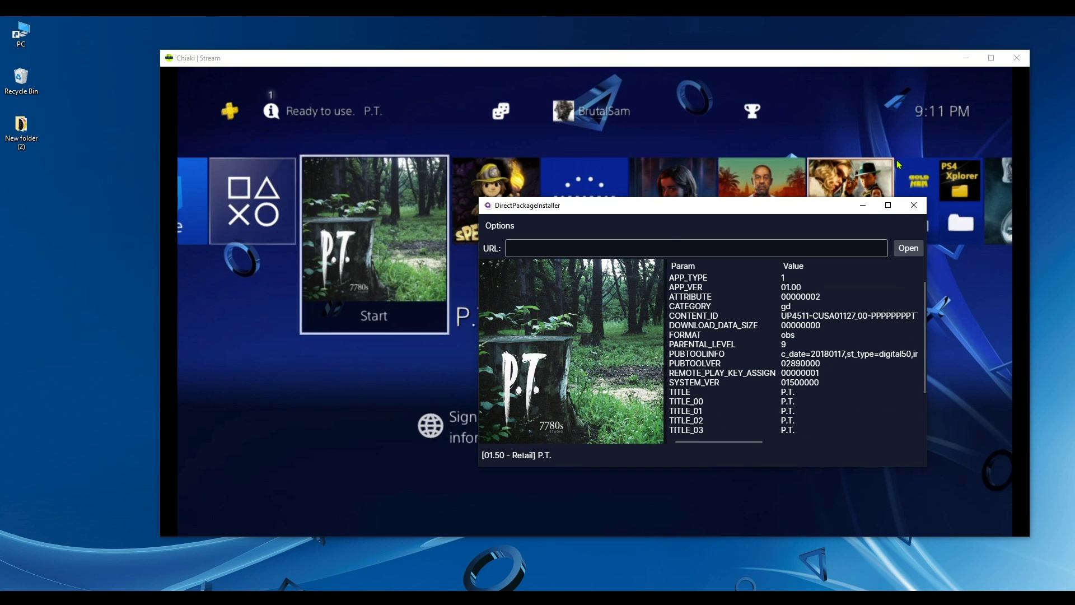
left_click(812, 473)
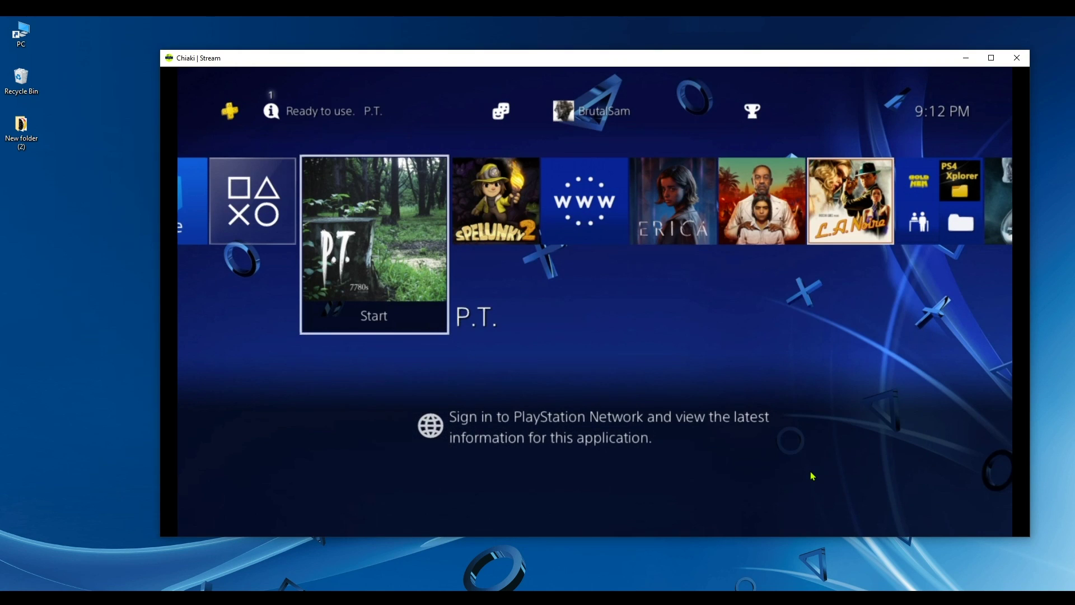
key("o")
key("Down")
key("Down")
key("Down")
key("Down")
key("Down")
key("Down")
key("Return")
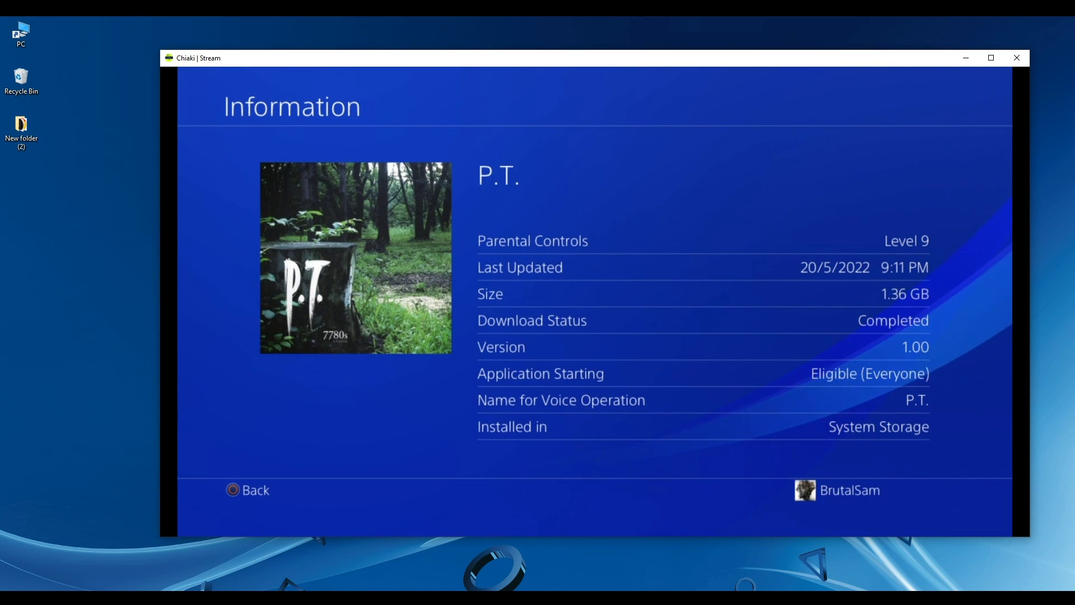
- Test-launch P.T. to its dark hallway, then return home and open Windows search
key("BackSpace")
key("Return")
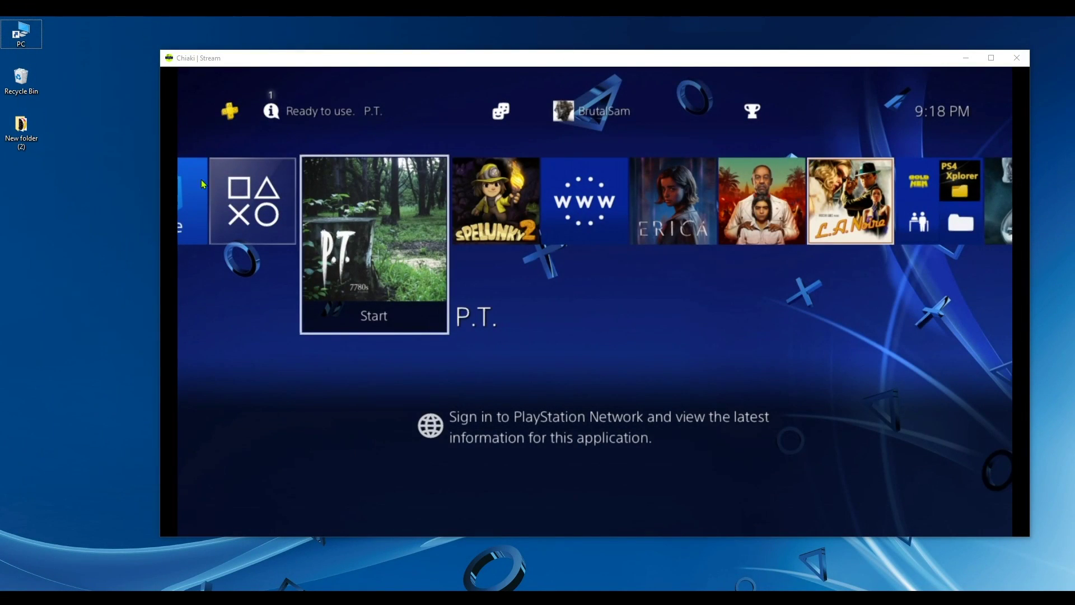
key("super+s")
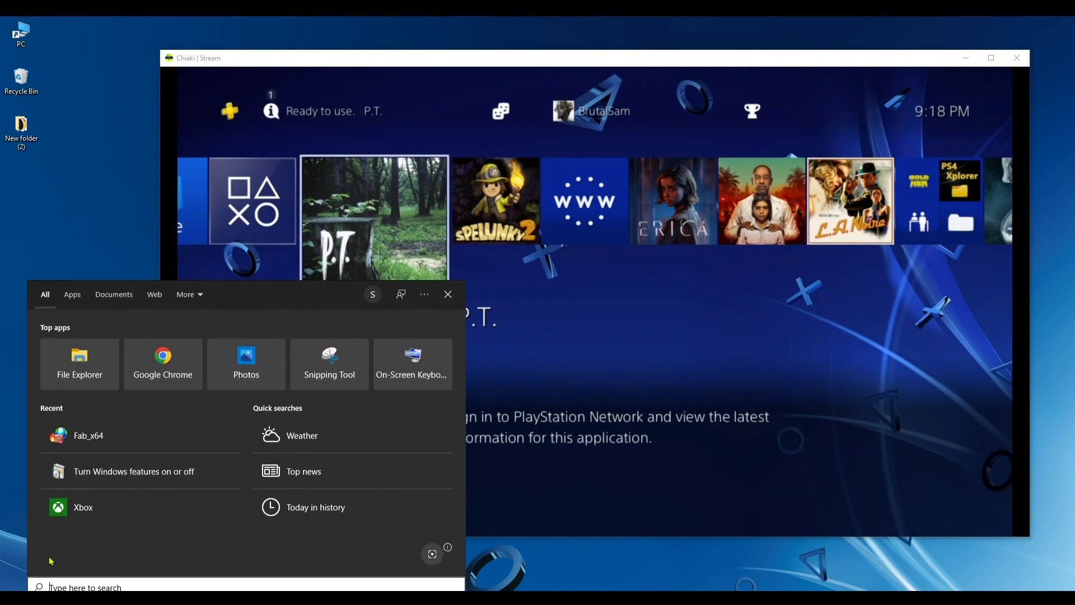
- Add DirectPackageInstaller.Desktop to Firewall App Blocker's outbound rules and set it to Allow
left_click(123, 436)
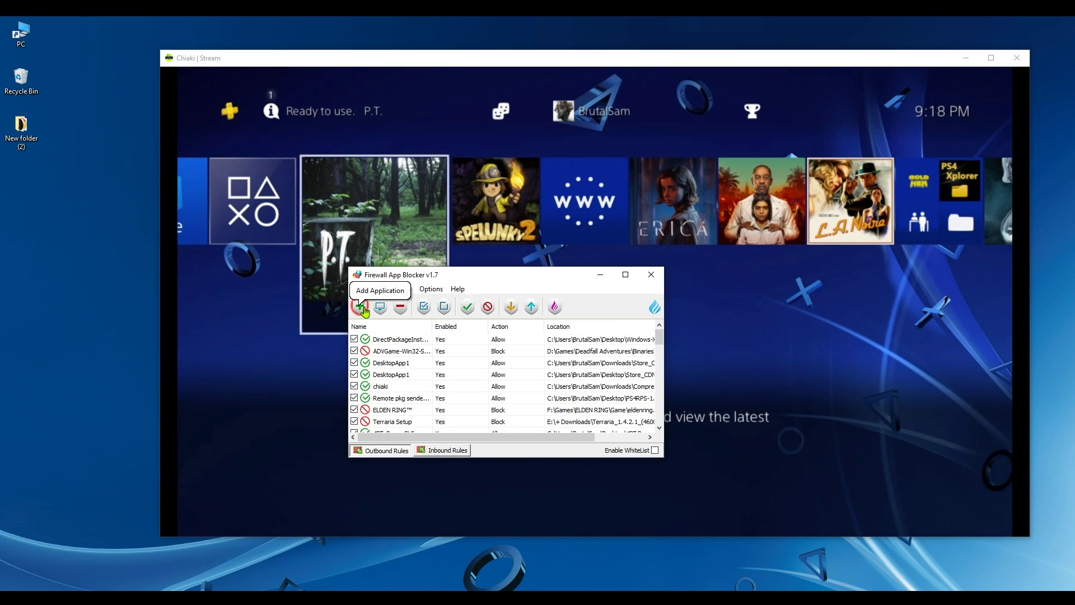
left_click(361, 308)
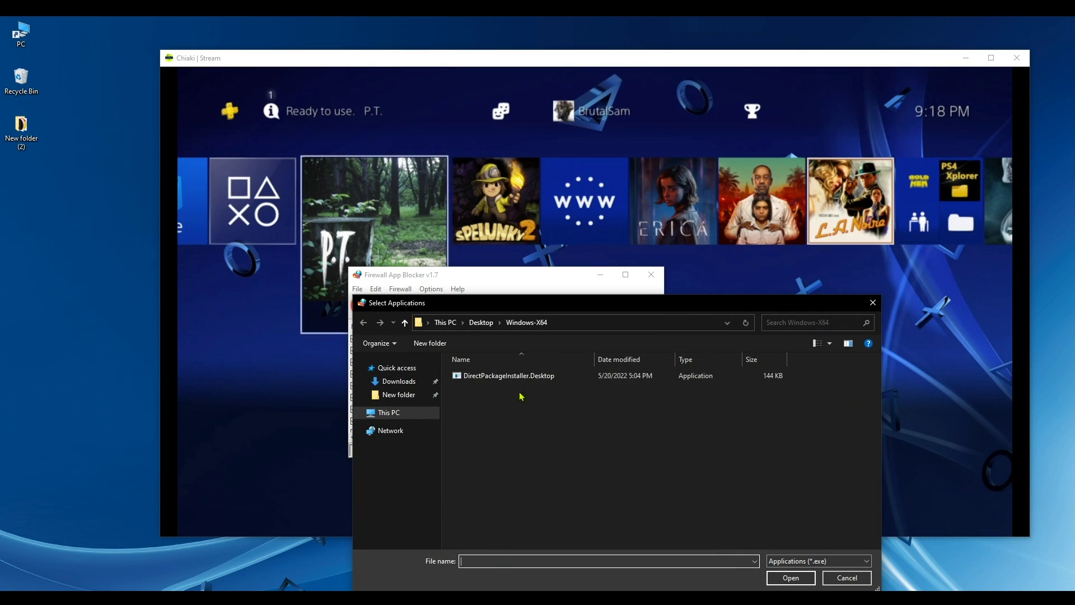
left_click(481, 379)
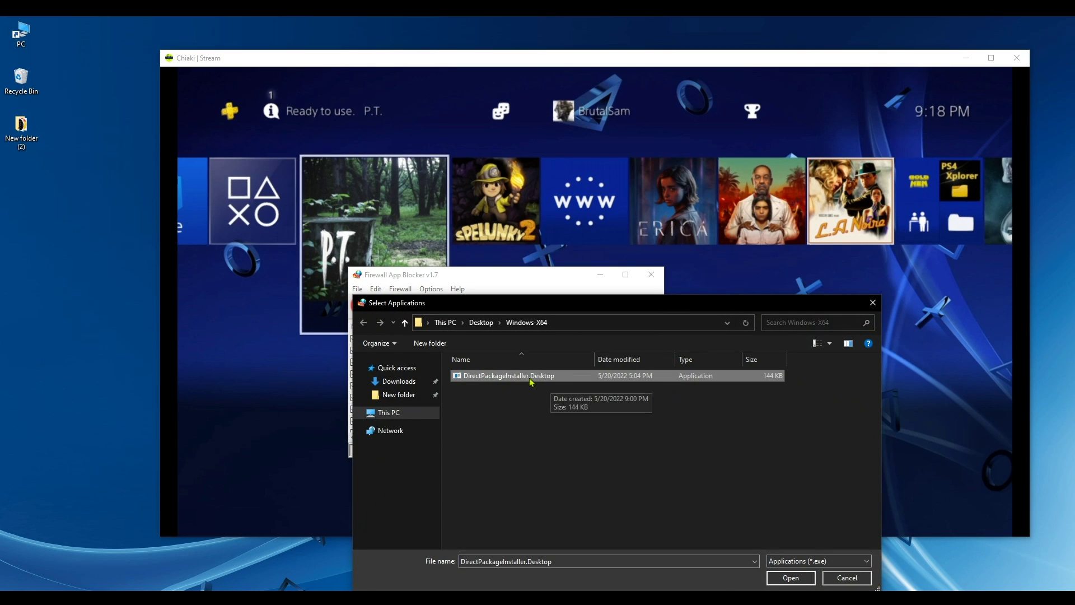
left_click(790, 578)
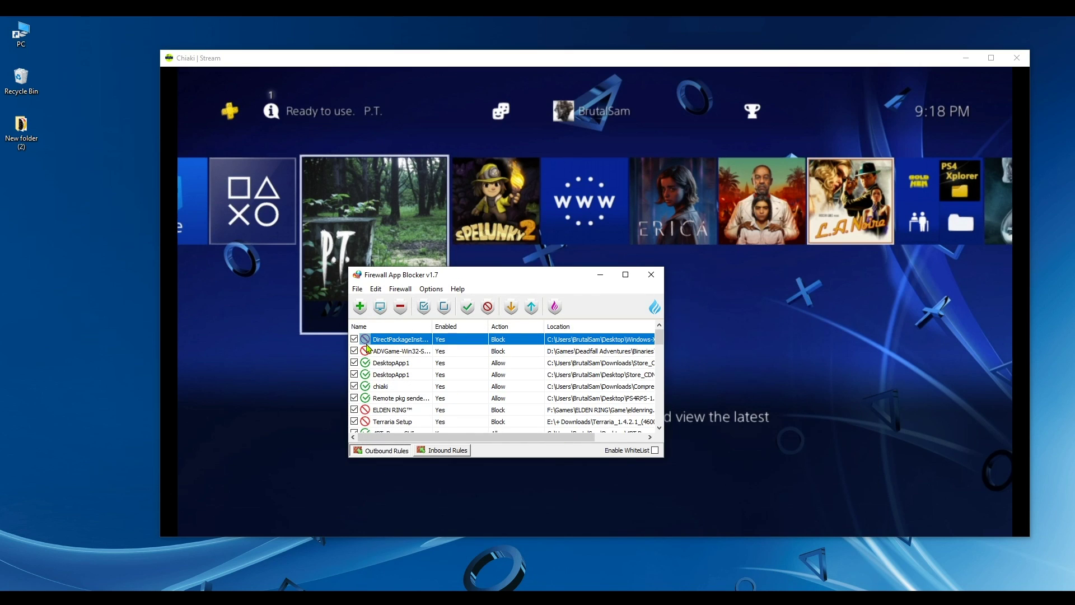
left_click(375, 353)
left_click(370, 339)
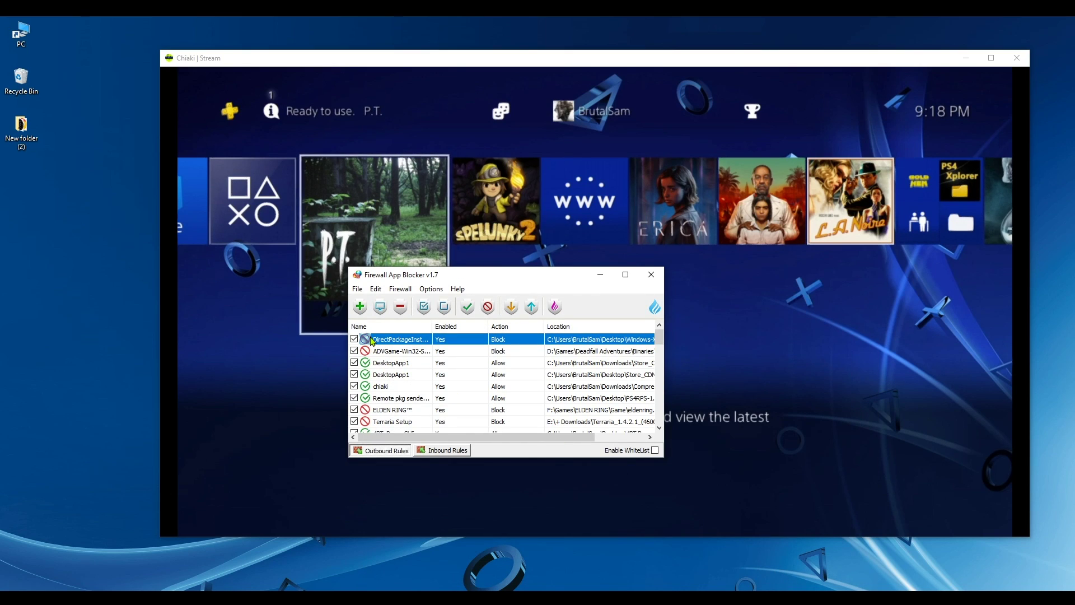
left_click(468, 308)
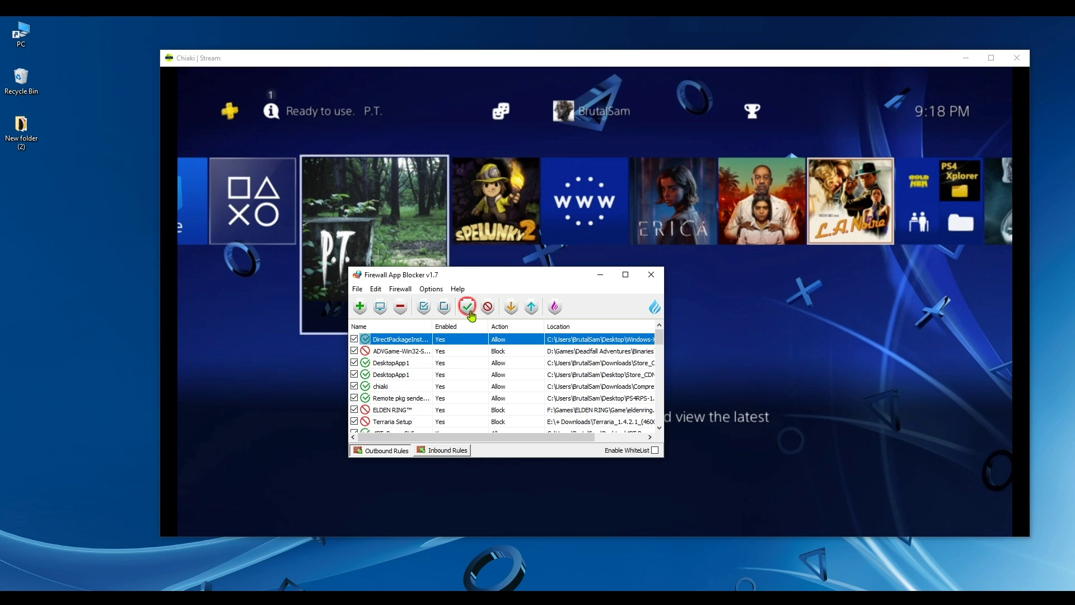
- Add DirectPackageInstaller.Desktop to the inbound rules and set it to Allow
left_click(459, 453)
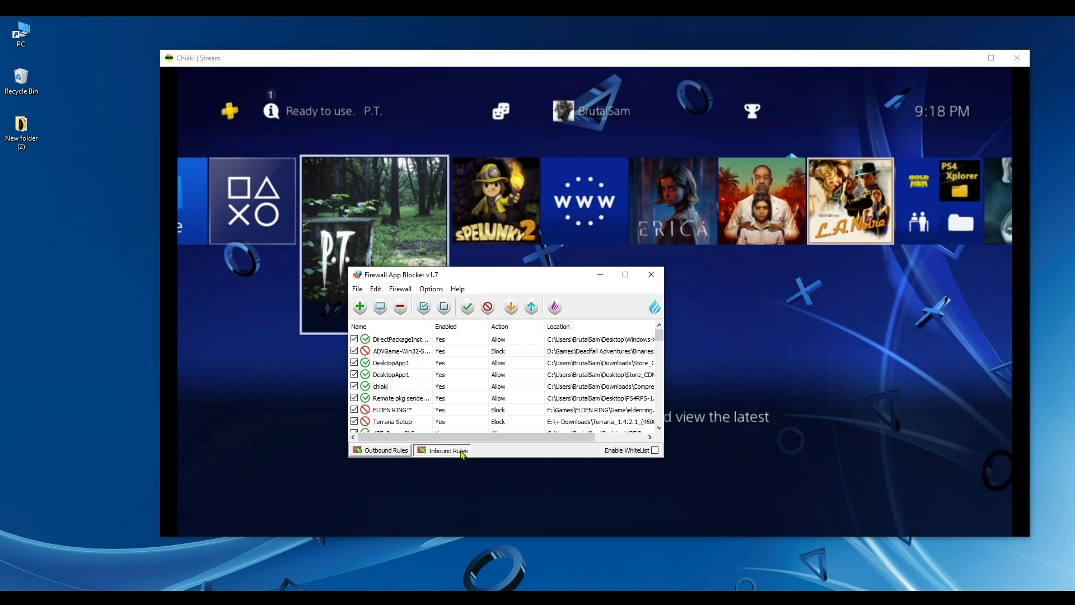
left_click(355, 311)
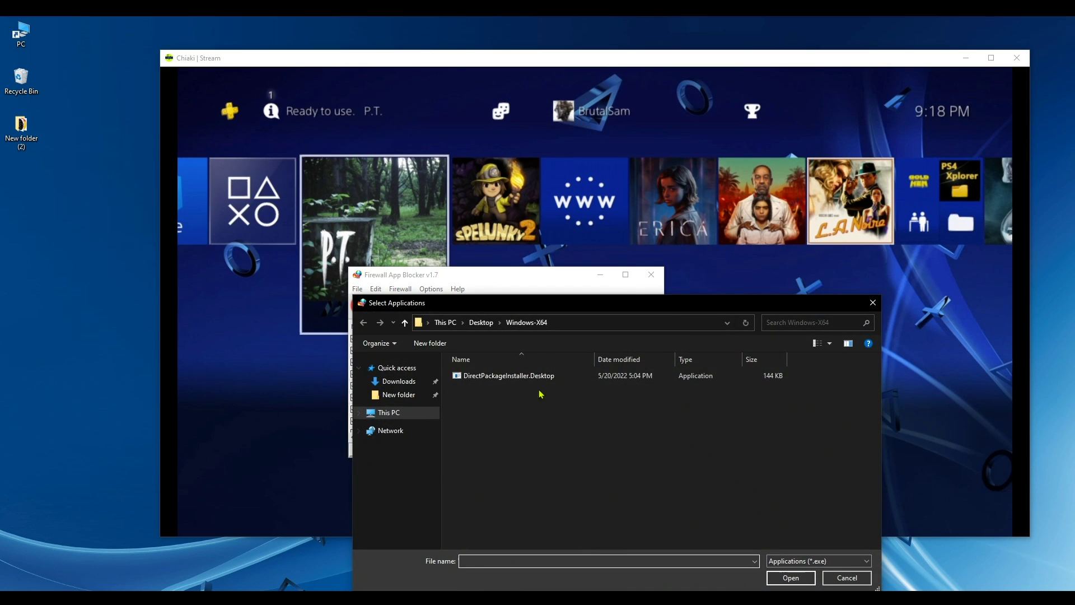
left_click(507, 377)
left_click(783, 577)
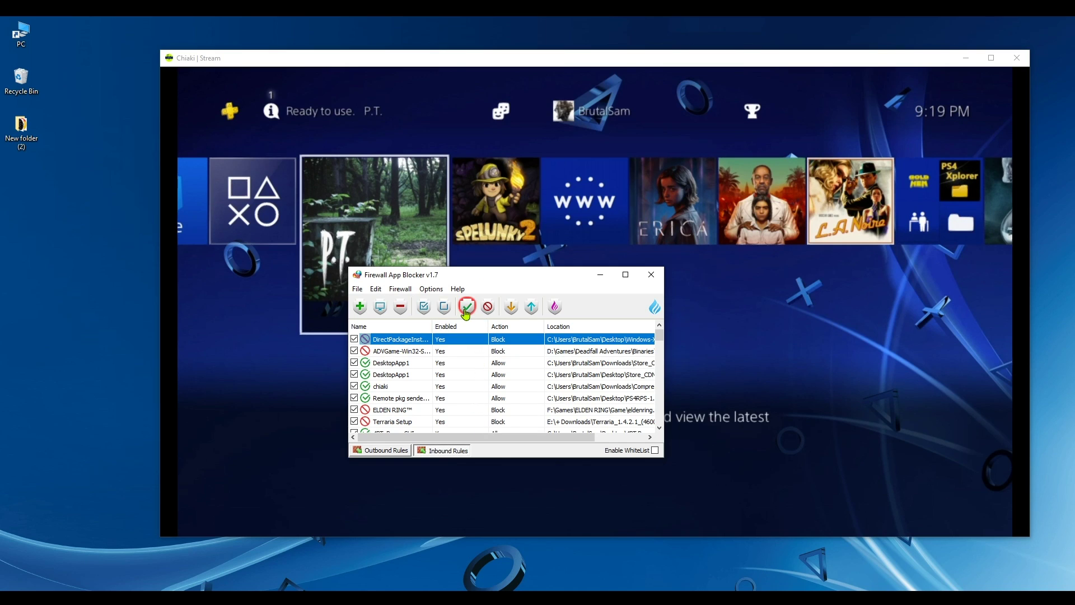
left_click(466, 308)
left_click(369, 348)
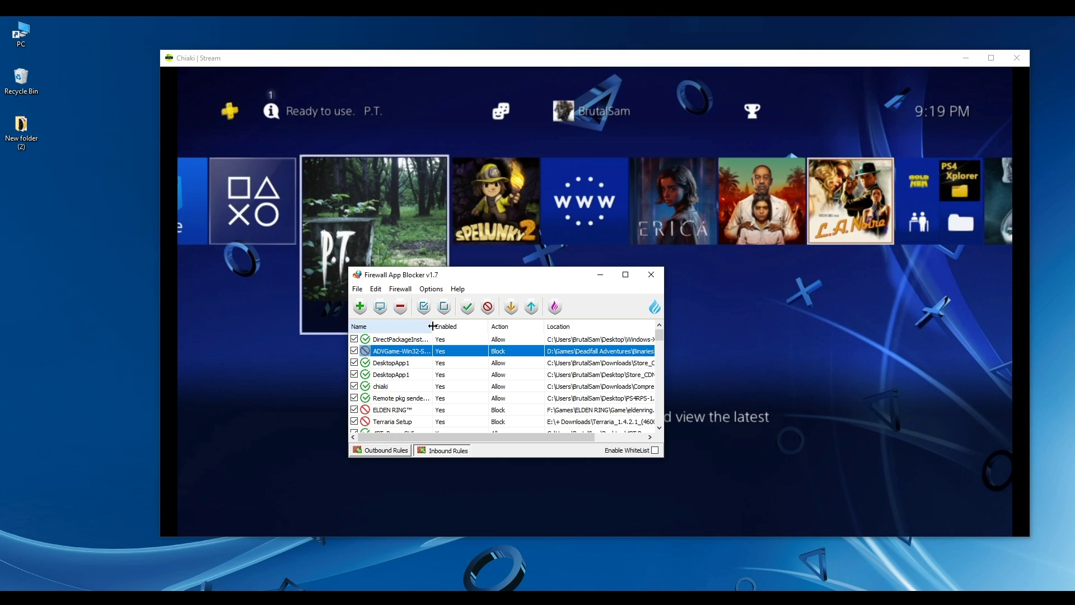
- Widen the Name column and recheck the outbound and inbound rule lists
left_click_drag(433, 326, 460, 326)
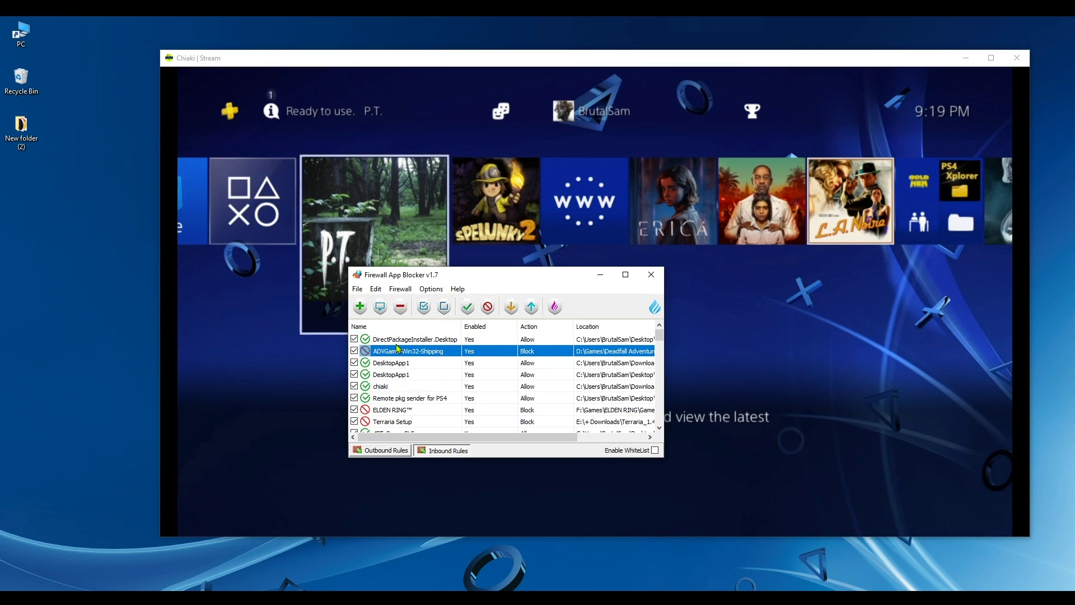
left_click(385, 448)
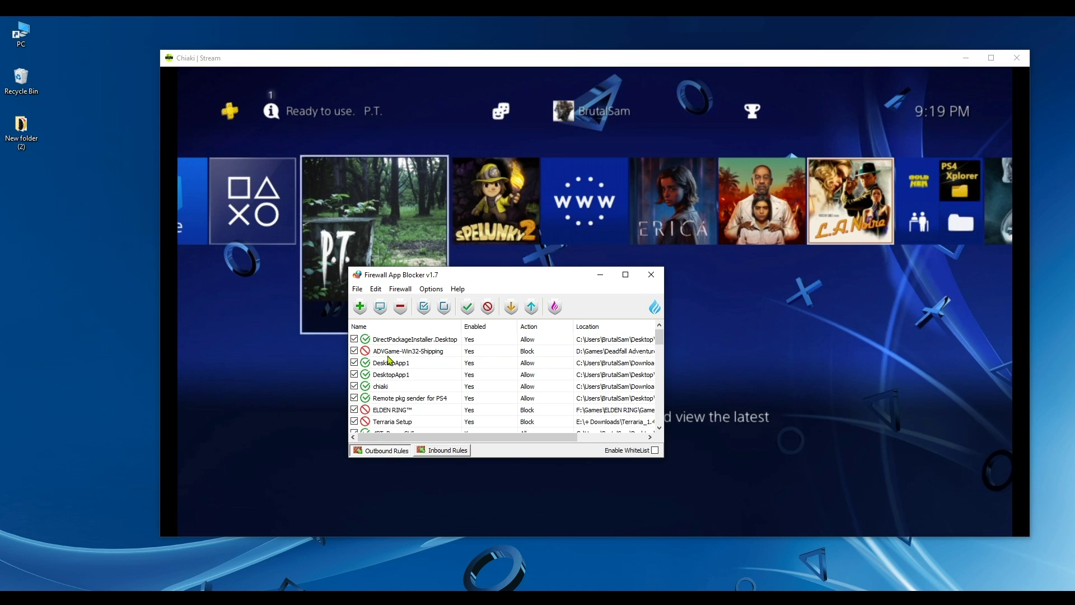
left_click(442, 450)
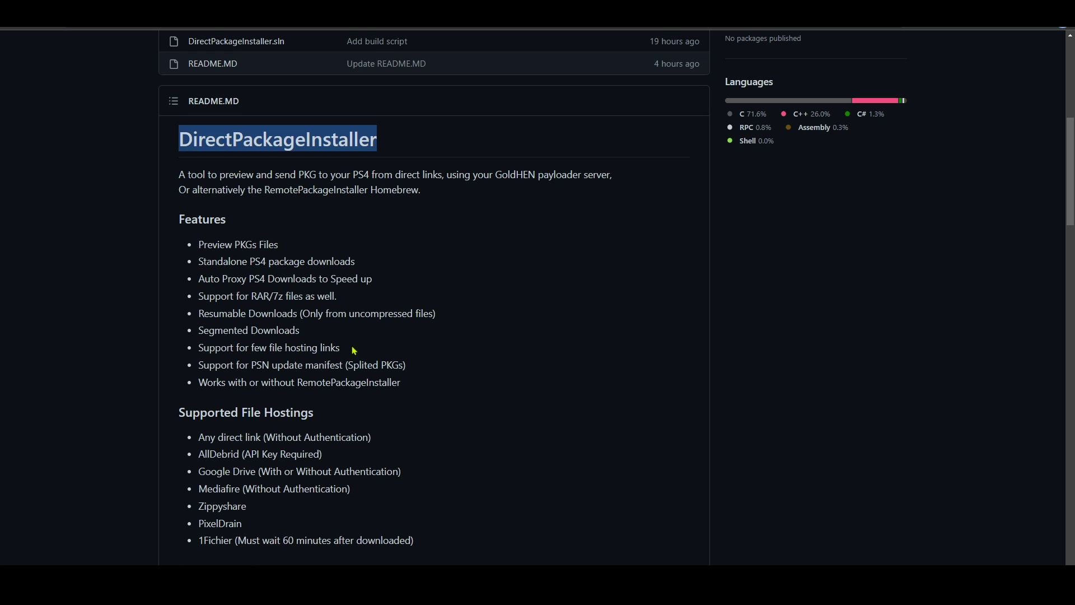
scroll(351, 356, "down", 1)
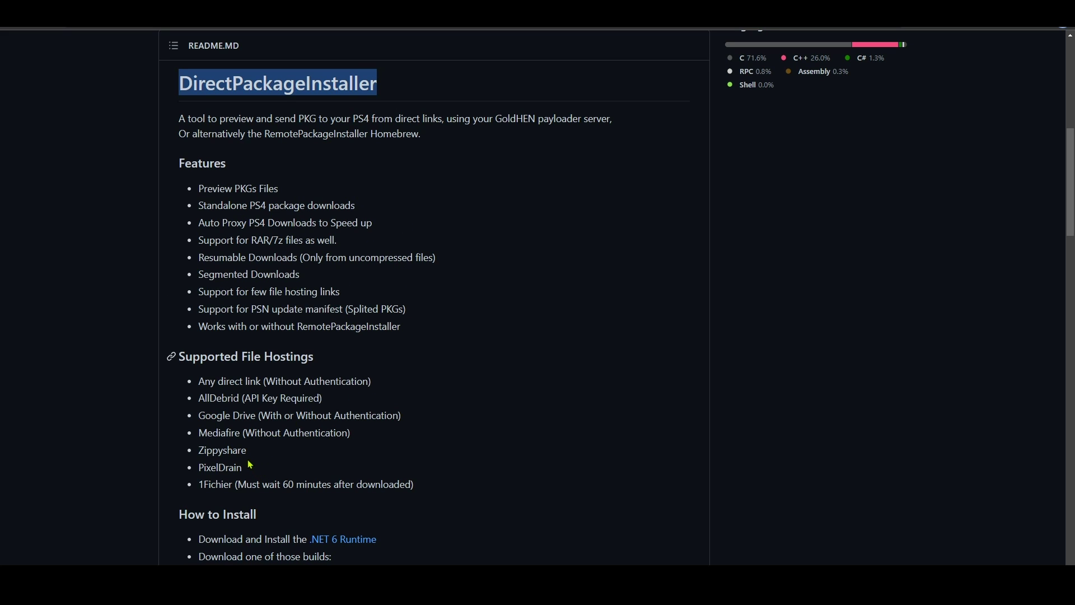
left_click_drag(246, 451, 198, 469)
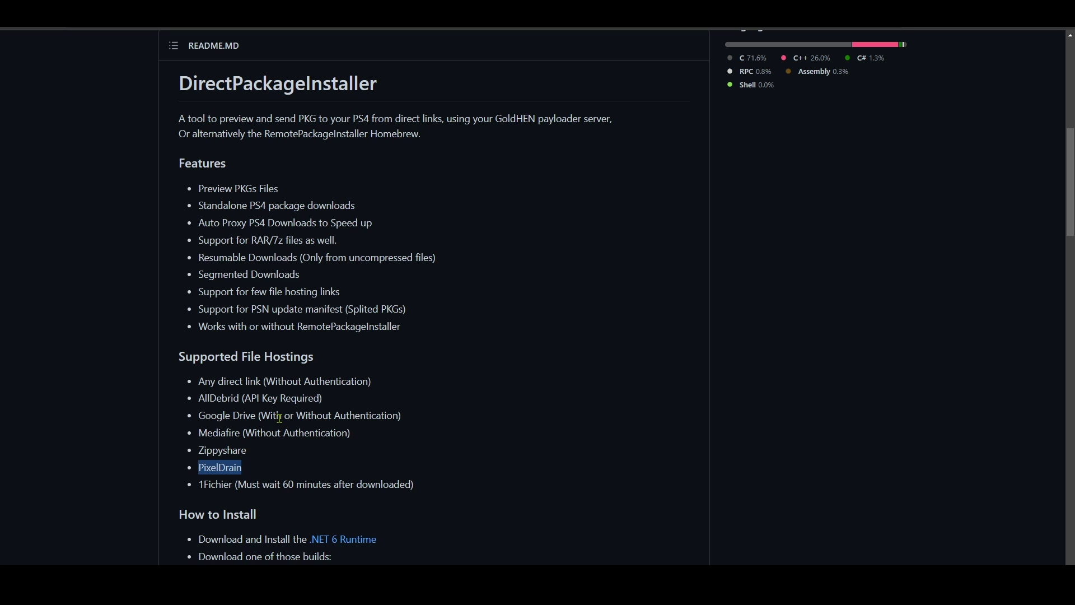
scroll(280, 415, "down", 3)
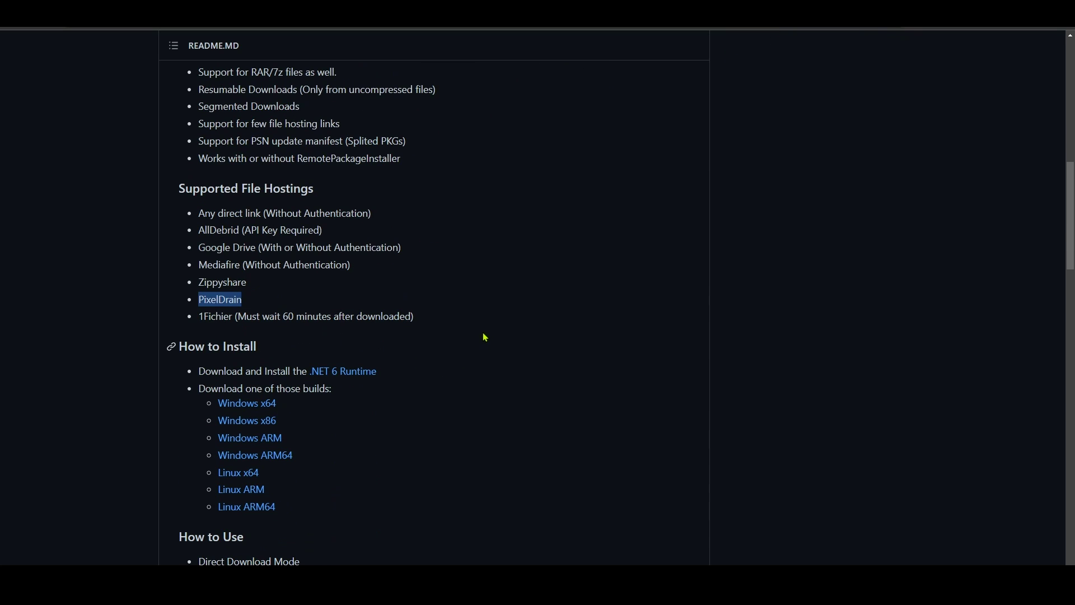
scroll(485, 337, "up", 2)
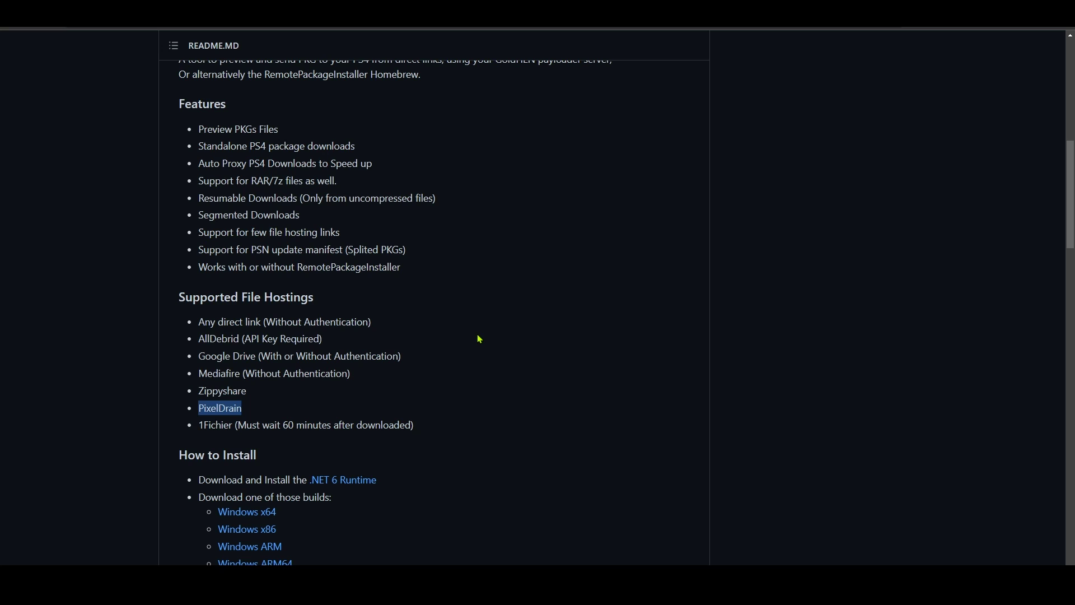
scroll(473, 334, "up", 1)
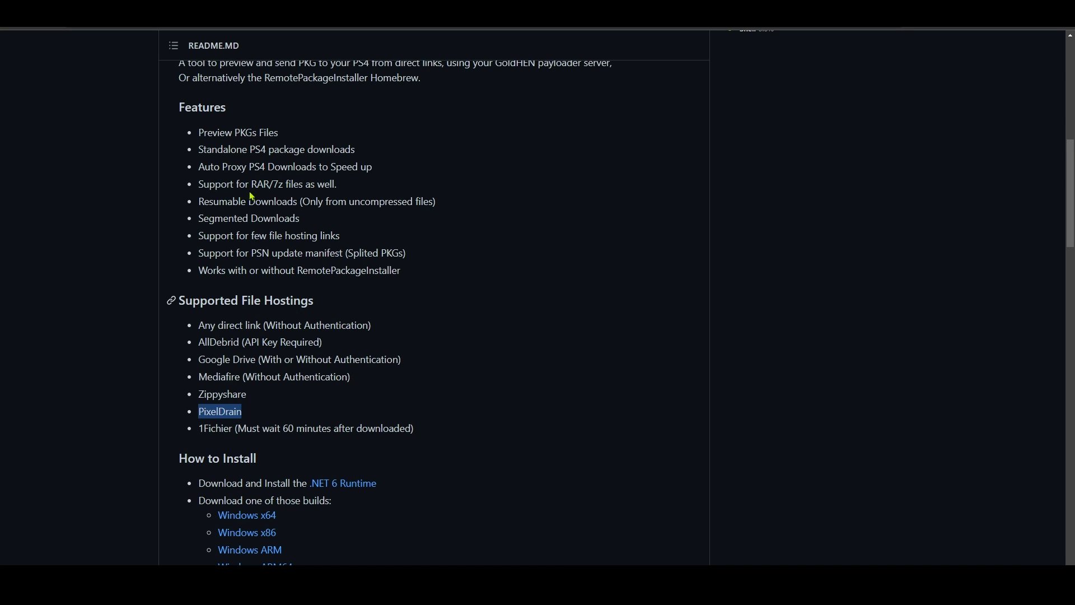
left_click(246, 185)
left_click_drag(246, 185, 274, 187)
scroll(504, 311, "down", 7)
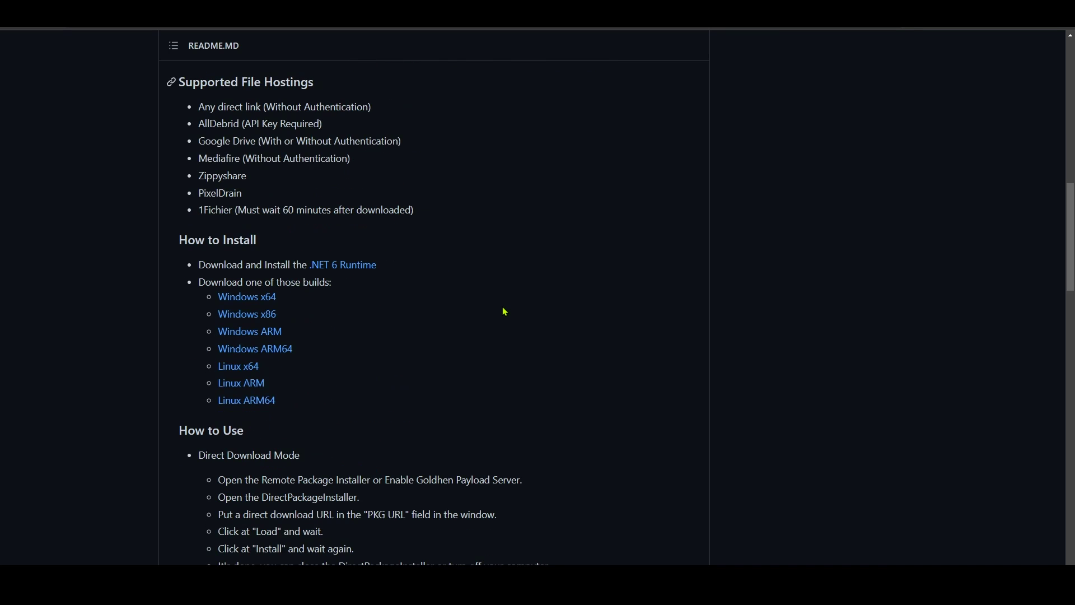
scroll(504, 311, "down", 3)
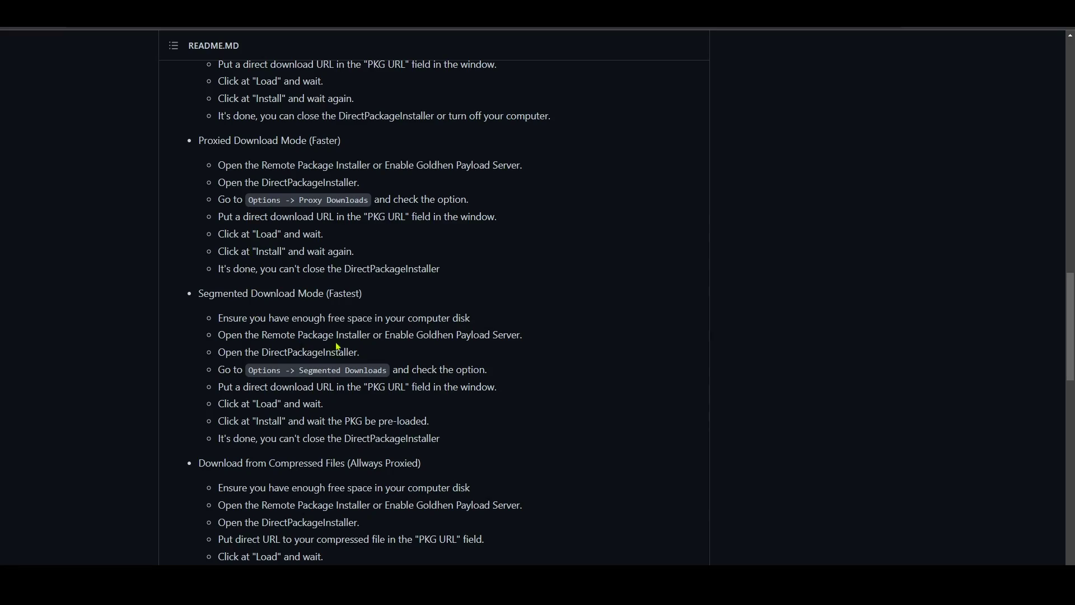
scroll(479, 333, "down", 6)
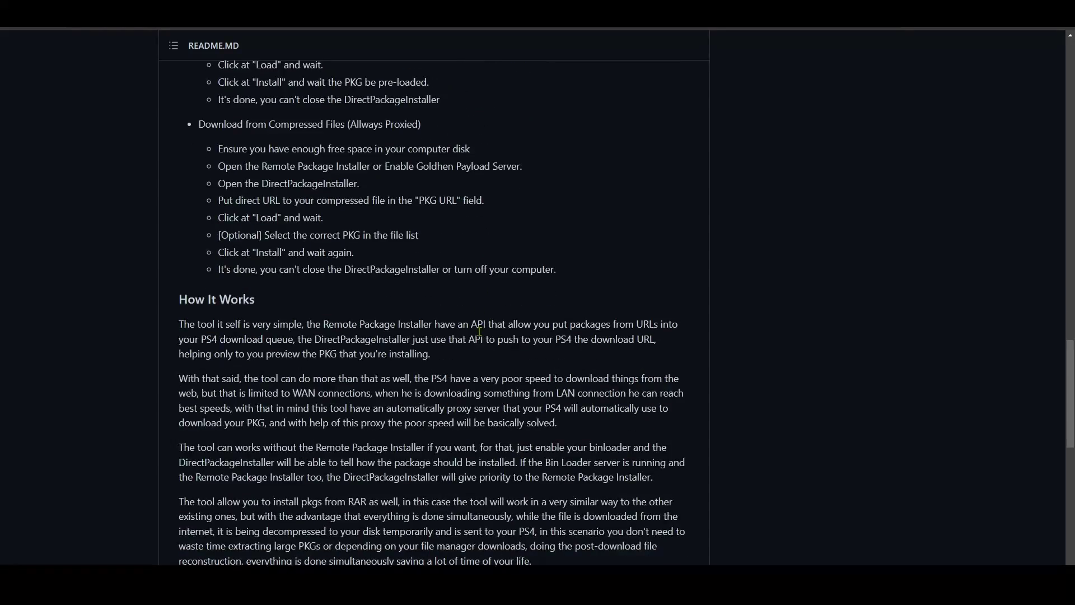